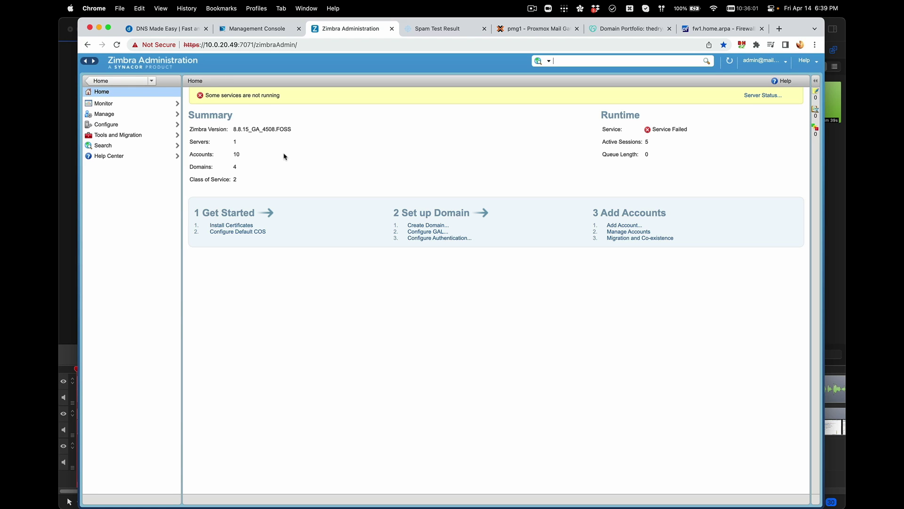
Step: Move the pmg1 Proxmox tab ahead of Zimbra and bring up its Mail Proxy whitelist page
left_click_drag(526, 28, 351, 28)
left_click(437, 29)
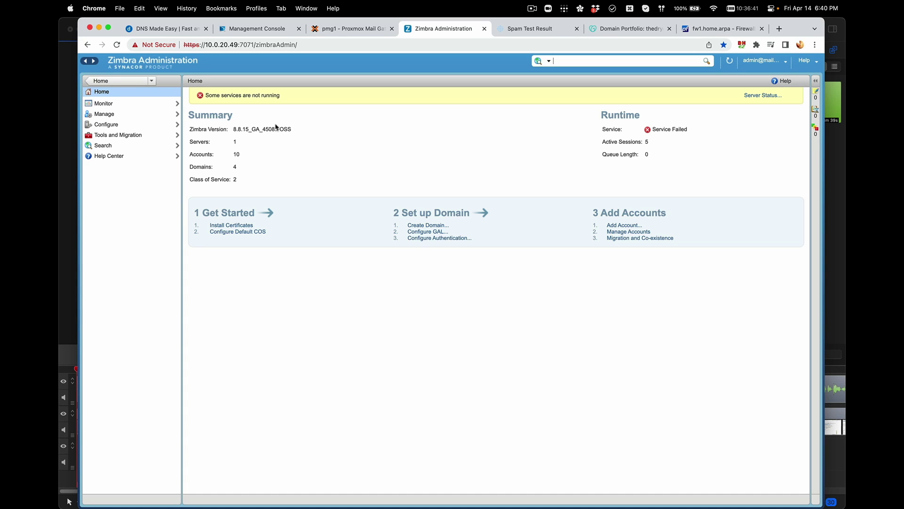
left_click(354, 29)
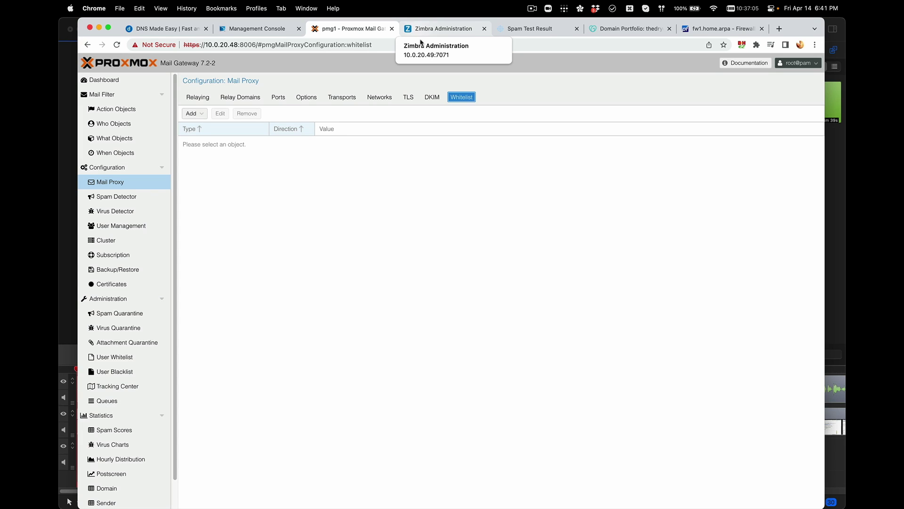
Step: Switch back to the Zimbra Administration home dashboard tab
left_click(409, 204)
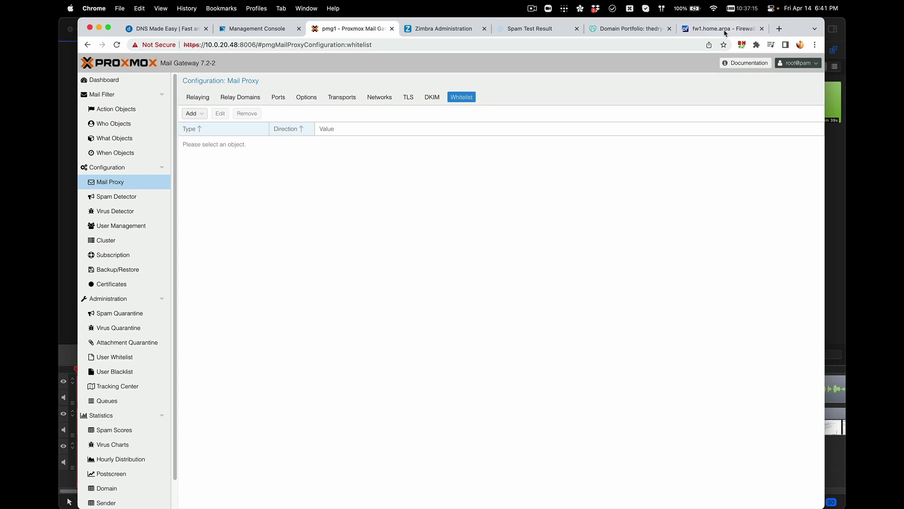
left_click(430, 30)
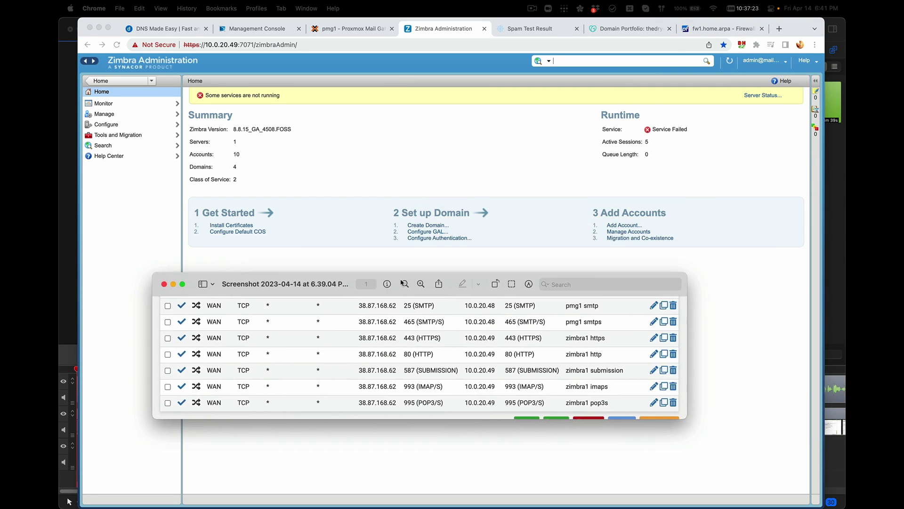
Step: Select the SMTP rule's public address 38.87.168.62 in the port-forward screenshot and switch to the terminal
mouse_move(347, 290)
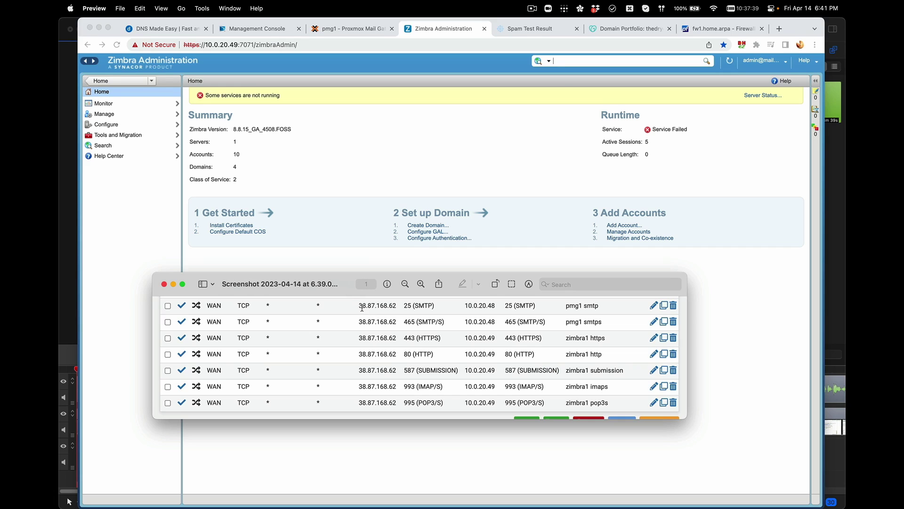
double_click(359, 306)
mouse_move(303, 500)
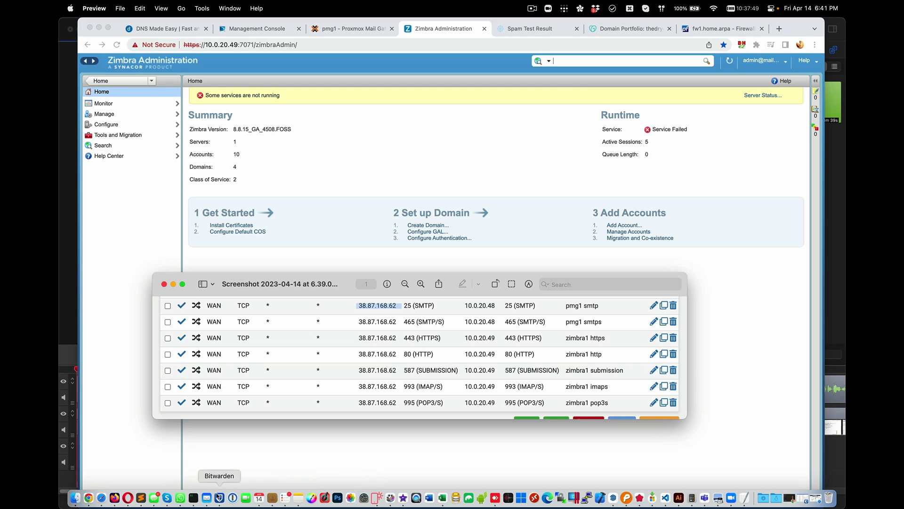
left_click(199, 500)
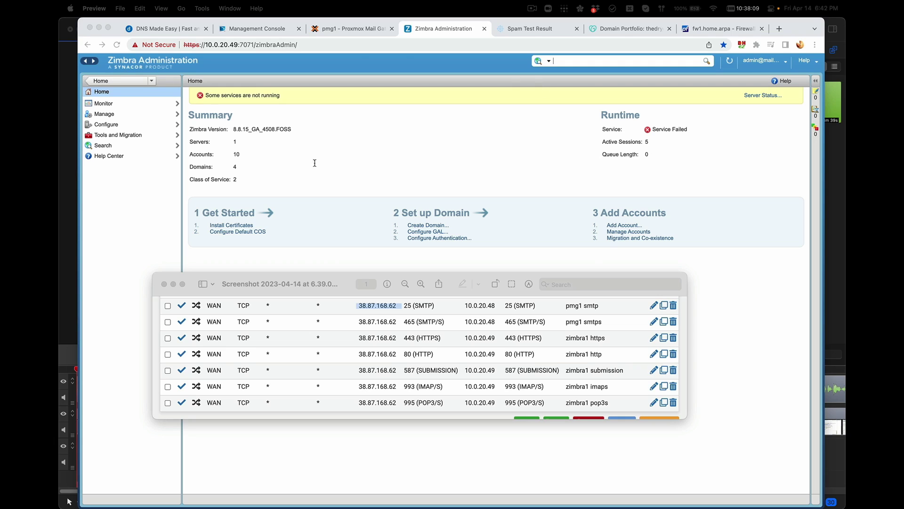
left_click(532, 8)
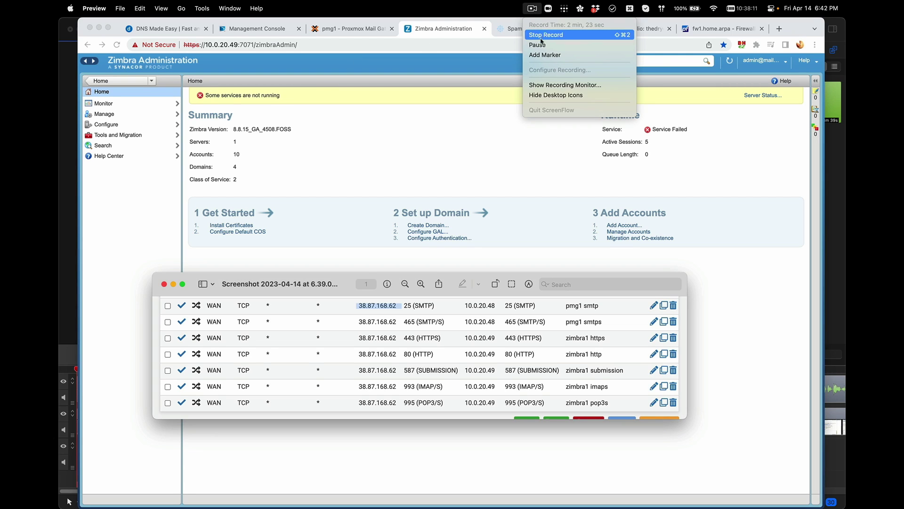
Step: Rerun the ping to zimbra1.datafeedfile.com, confirm 38.87.168.62 with 100% packet loss, and stop it
left_click(537, 45)
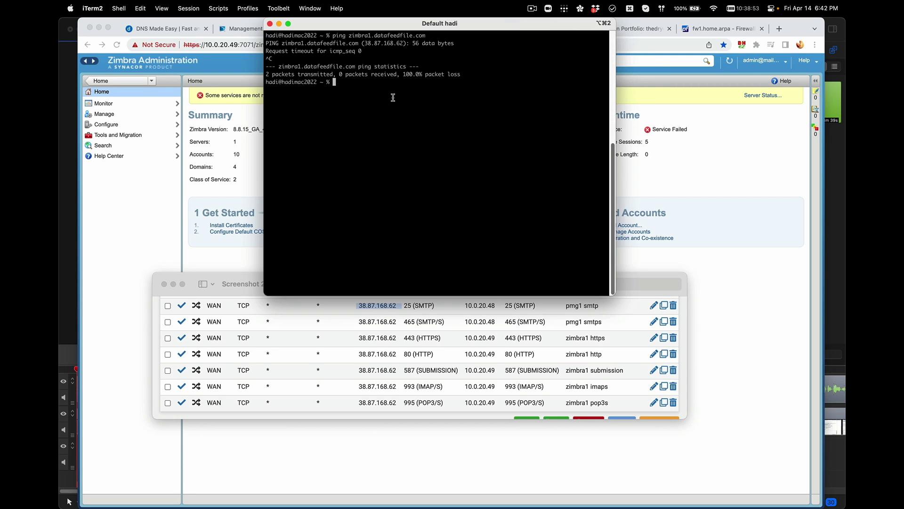
key("Up")
key("Return")
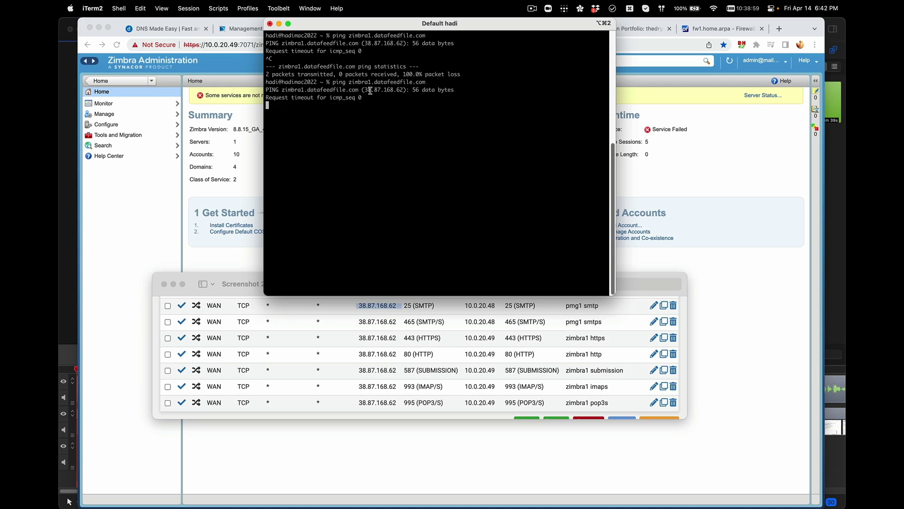
left_click_drag(365, 89, 405, 90)
left_click(386, 123)
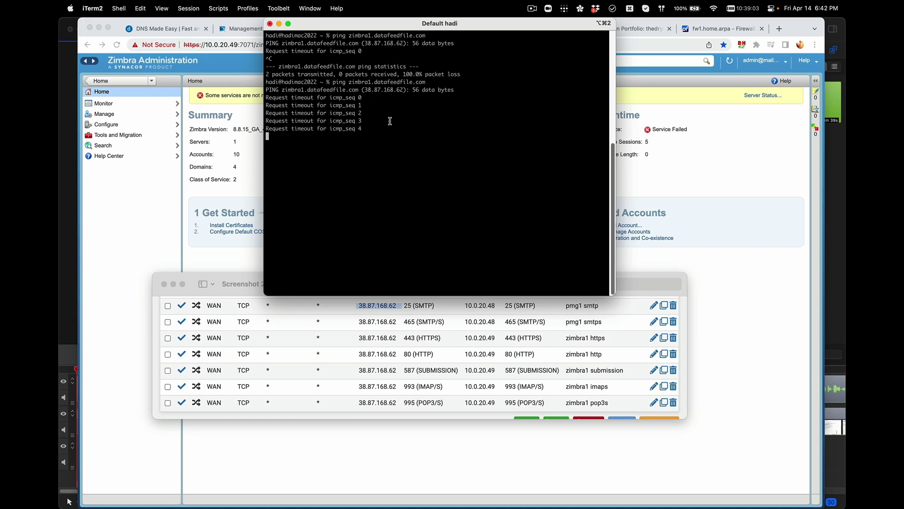
key("ctrl+c")
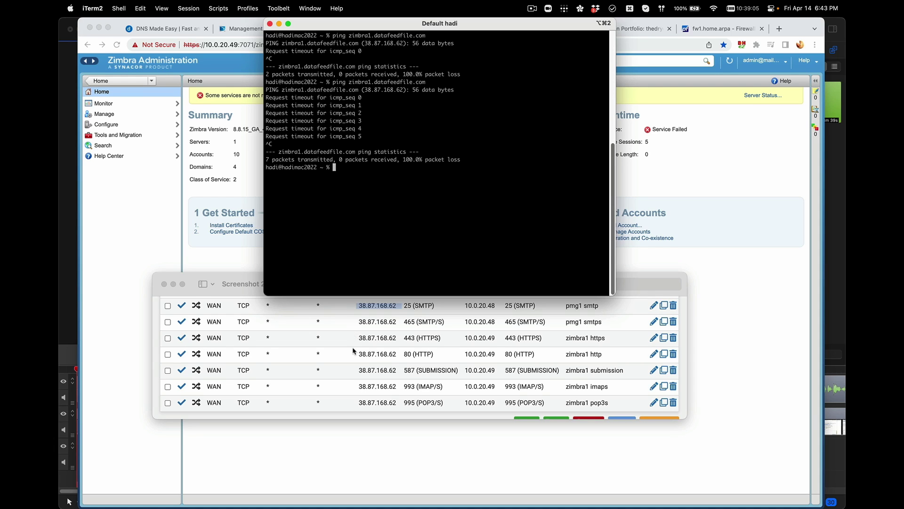
left_click(357, 320)
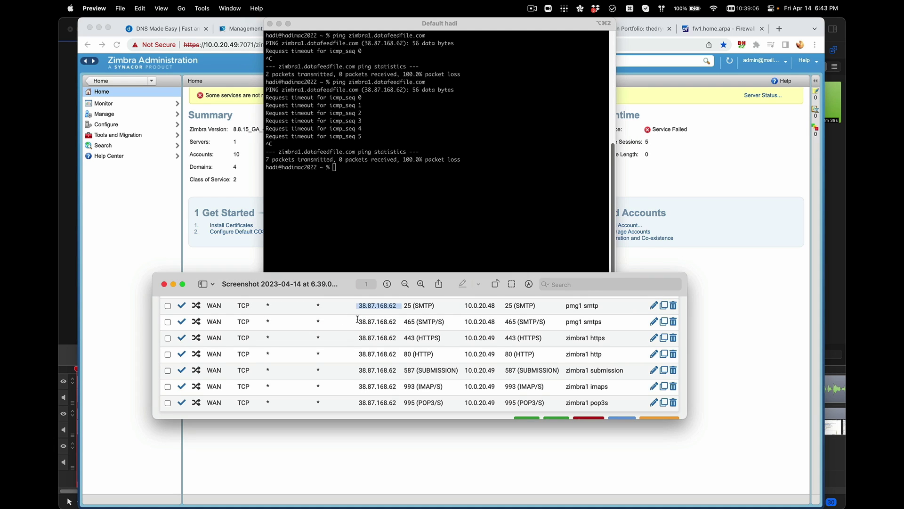
double_click(378, 307)
left_click(360, 85)
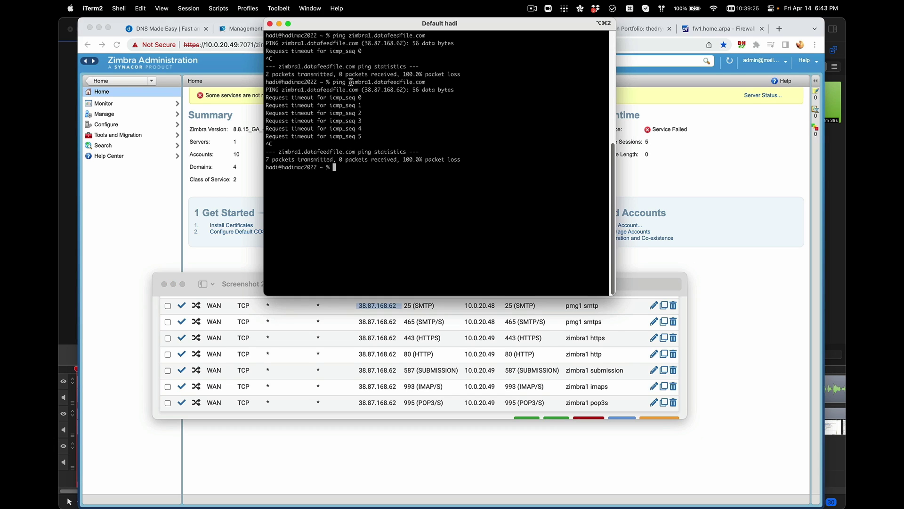
left_click_drag(349, 82, 426, 83)
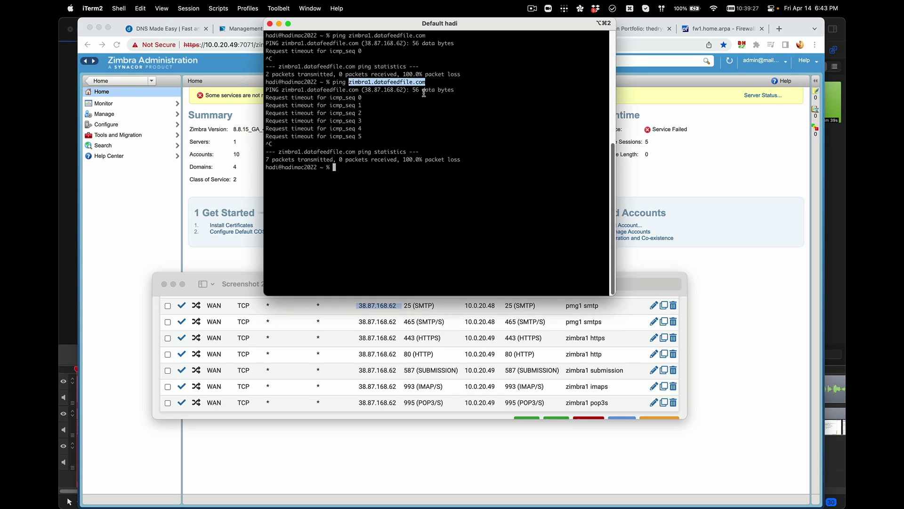
left_click(423, 317)
left_click_drag(407, 303, 431, 403)
left_click(397, 301)
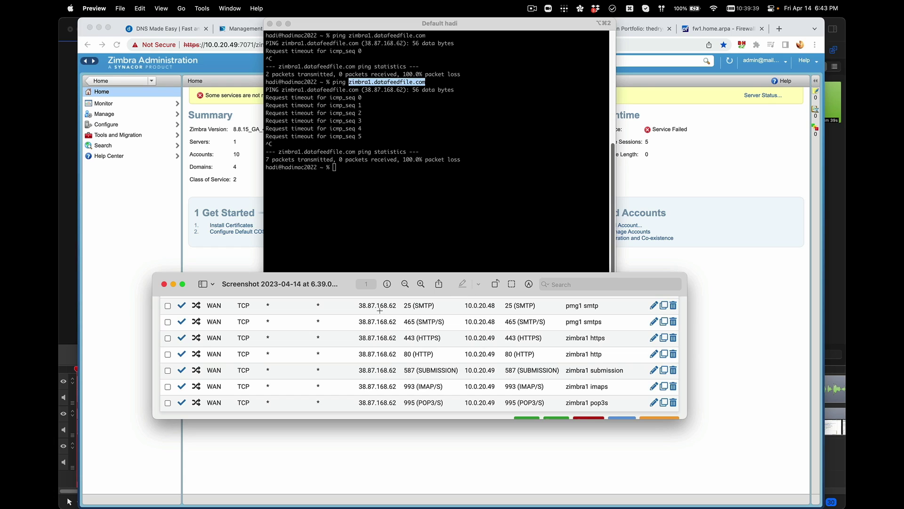
left_click_drag(461, 306, 600, 306)
left_click(611, 315)
left_click_drag(567, 324, 603, 323)
left_click(563, 343)
left_click_drag(464, 338, 490, 339)
left_click(474, 338)
mouse_move(489, 337)
left_mouse_down()
mouse_move(500, 338)
mouse_move(484, 338)
left_mouse_up()
left_click_drag(379, 305, 398, 320)
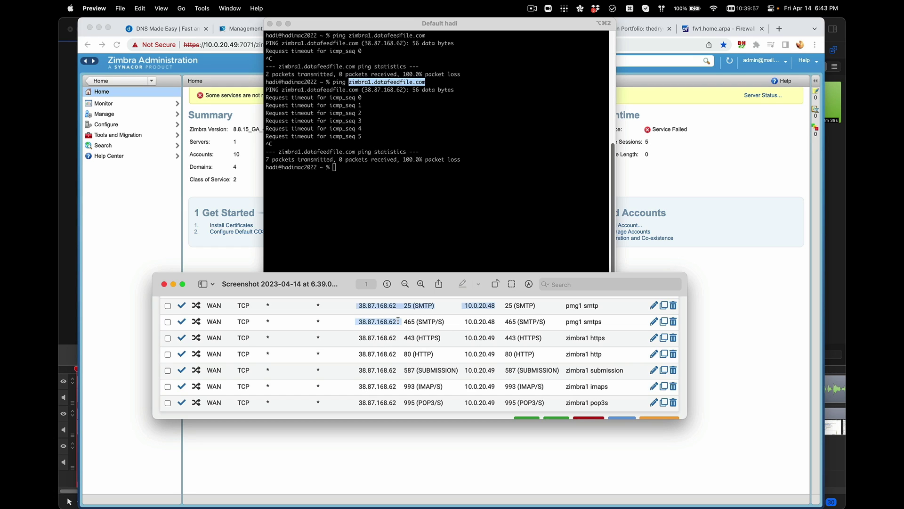
left_click_drag(563, 305, 583, 320)
left_click(564, 342)
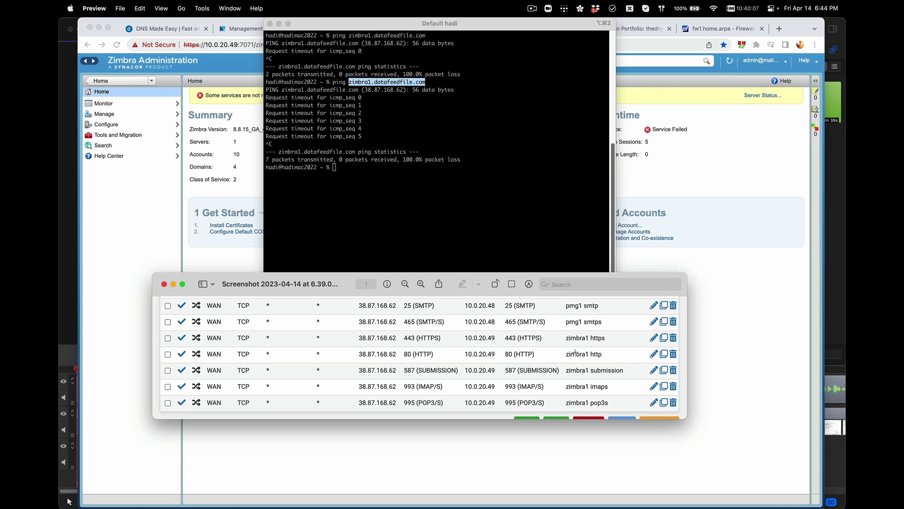
triple_click(567, 338)
Step: Check that the 443, 80, 587, 993 and 995 rules all forward to 10.0.20.49
left_click(569, 353)
double_click(493, 338)
left_click(493, 338)
double_click(494, 337)
left_click_drag(490, 355, 501, 355)
left_click(489, 372)
double_click(483, 338)
double_click(478, 354)
double_click(485, 370)
double_click(493, 386)
double_click(489, 402)
left_click(586, 307)
Step: Check the pmg1 rule forwards 38.87.168.62 port 25 to 10.0.20.48, then close the screenshot
left_click_drag(565, 304, 579, 302)
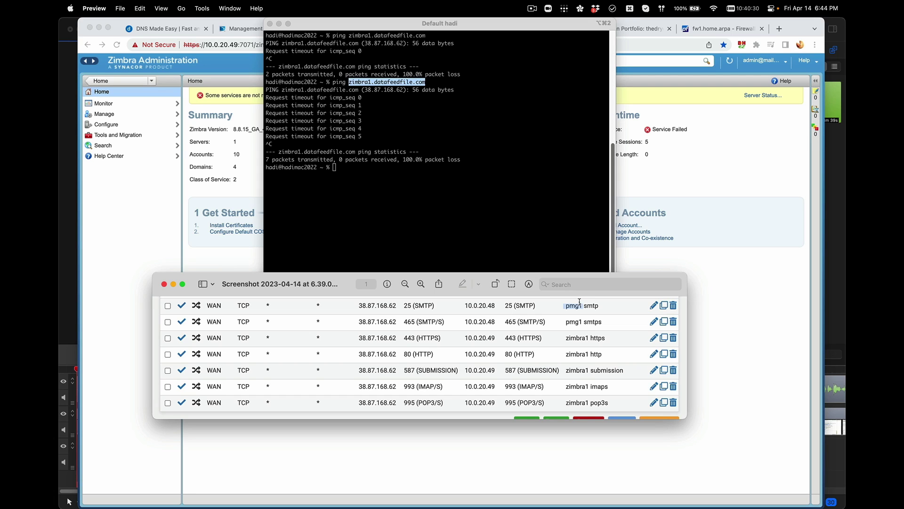
left_click(562, 317)
double_click(386, 305)
triple_click(507, 305)
double_click(471, 305)
left_click(488, 328)
triple_click(515, 341)
left_click(516, 355)
double_click(490, 371)
left_click(494, 379)
key("super+w")
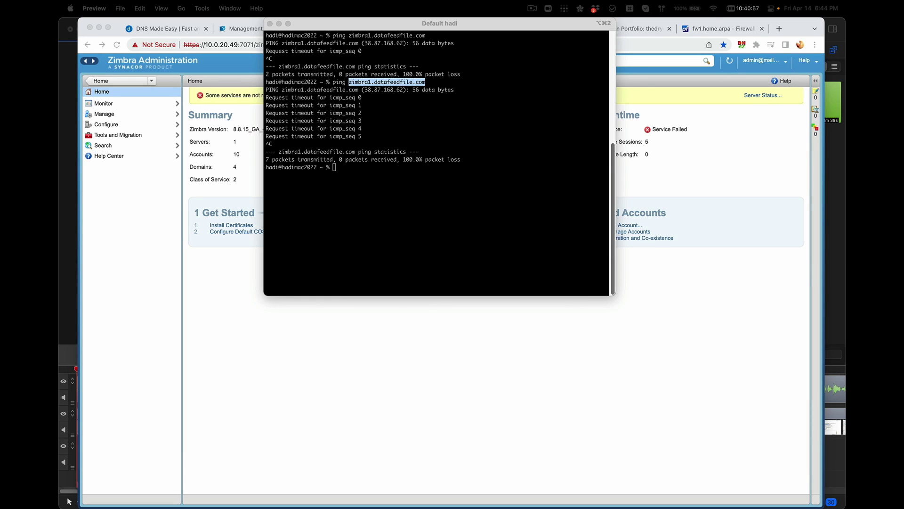
Step: Confirm in the outbound NAT screenshot that zimbra1 and pmg1 both leave via 38.87.168.62
left_click(890, 165)
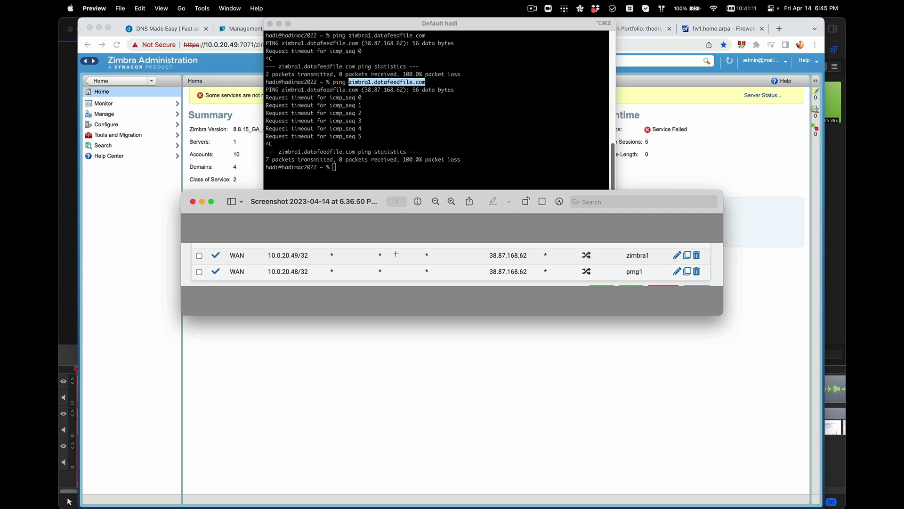
double_click(493, 255)
left_click_drag(490, 271, 527, 271)
left_click_drag(509, 199, 510, 259)
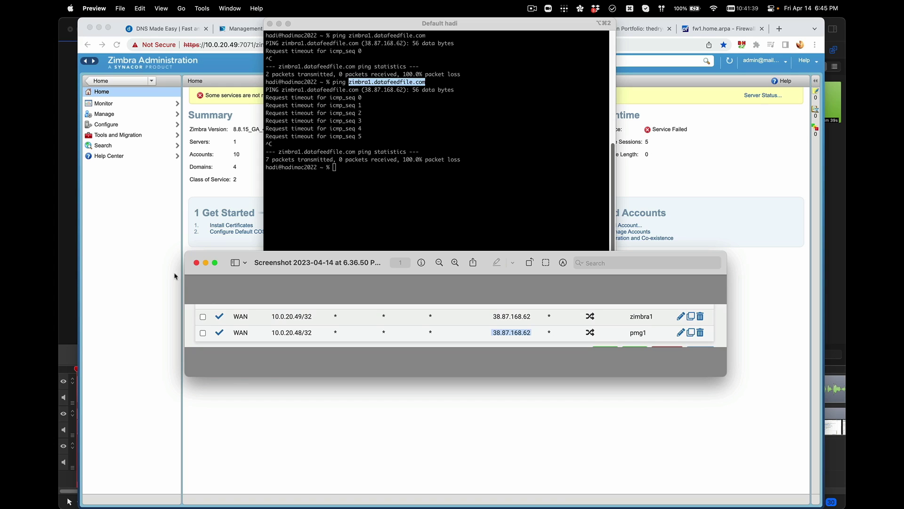
left_click_drag(332, 256, 903, 179)
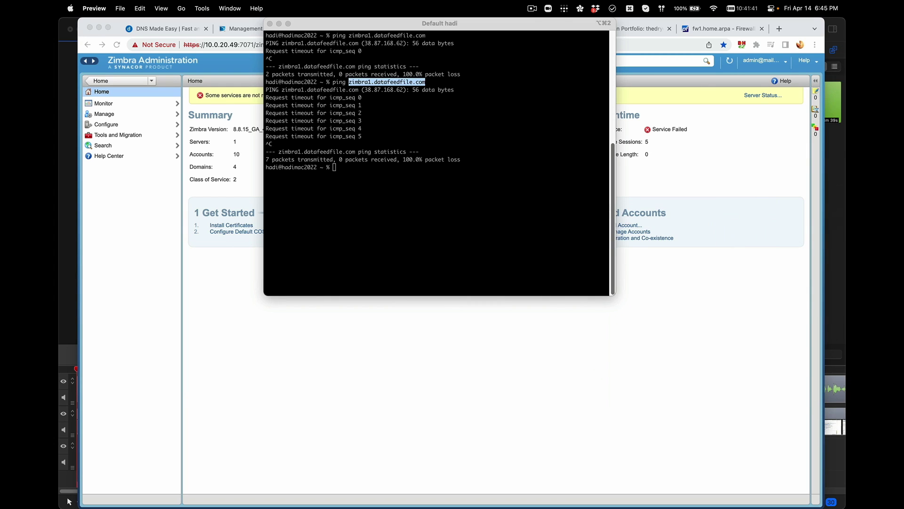
left_click(448, 335)
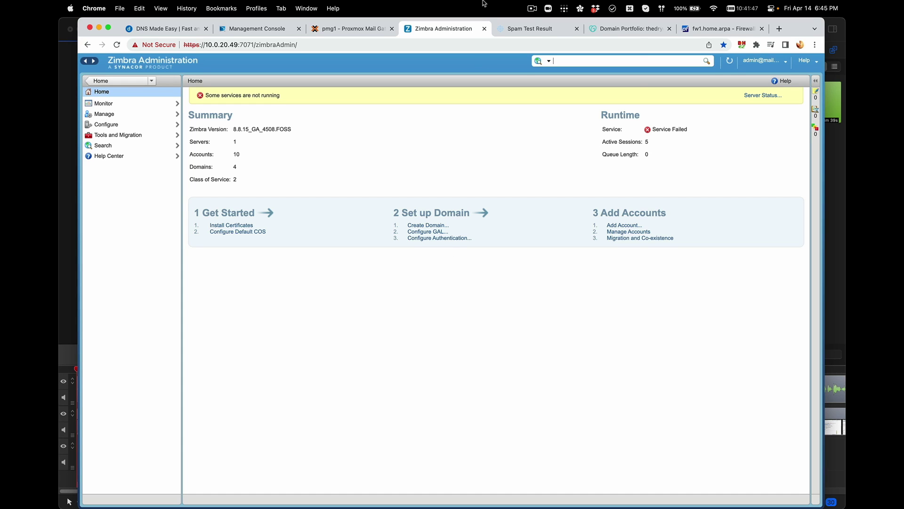
Step: Switch to the pmg1 Proxmox Mail Gateway tab showing the empty Mail Proxy whitelist
left_click(532, 8)
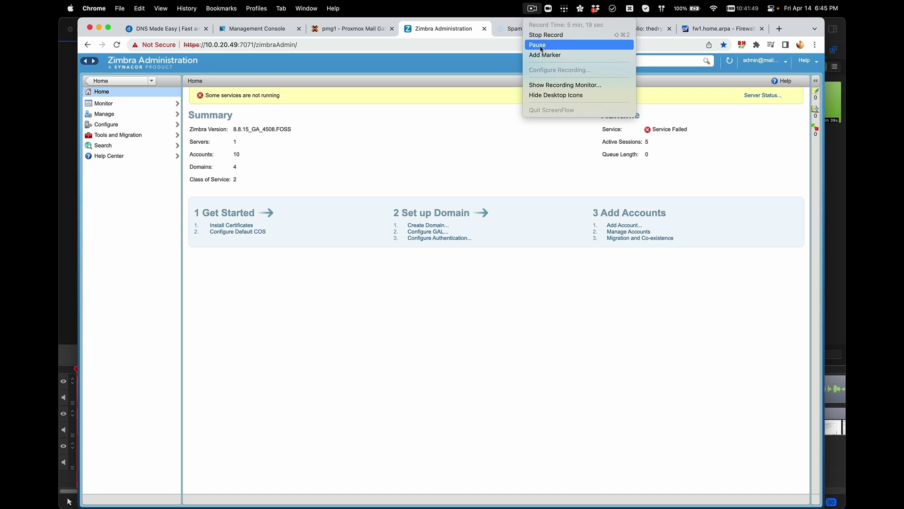
left_click(538, 45)
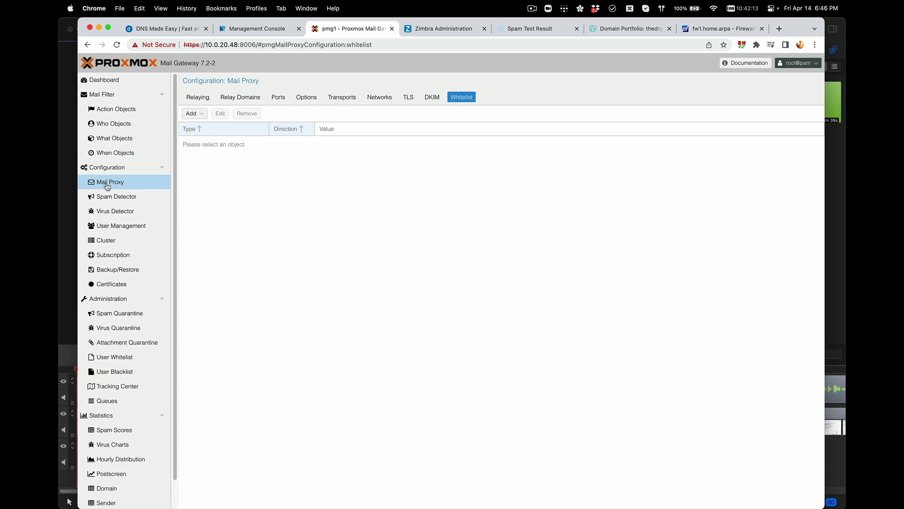
Step: Inspect the Relaying tab's Relay Port and the df9.us relay domain
left_click(197, 95)
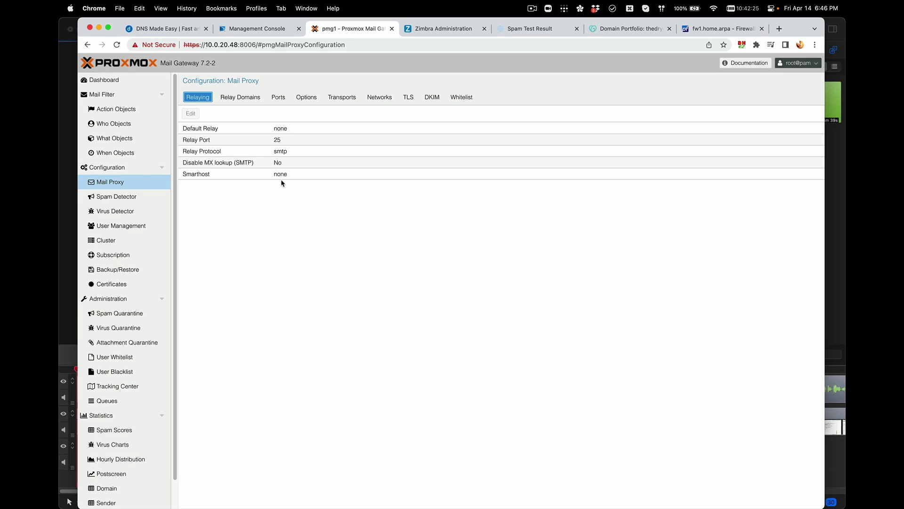
left_click(286, 142)
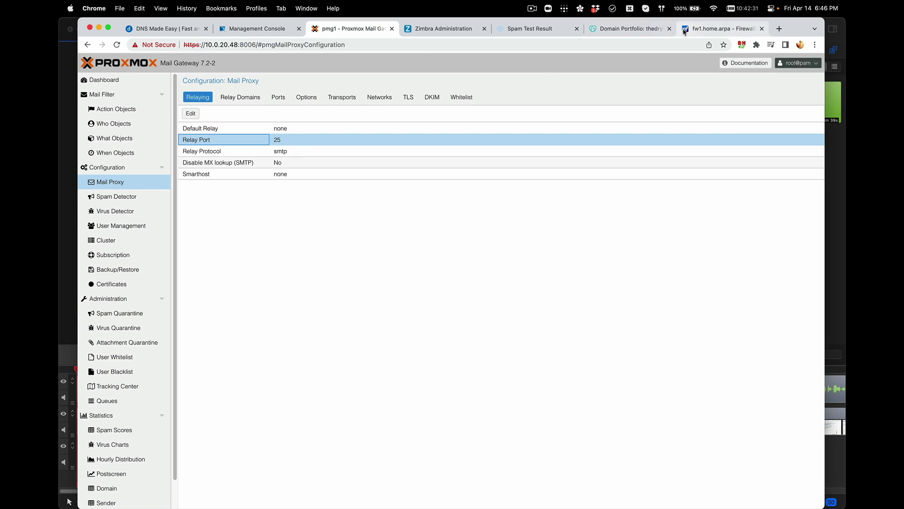
left_click(239, 96)
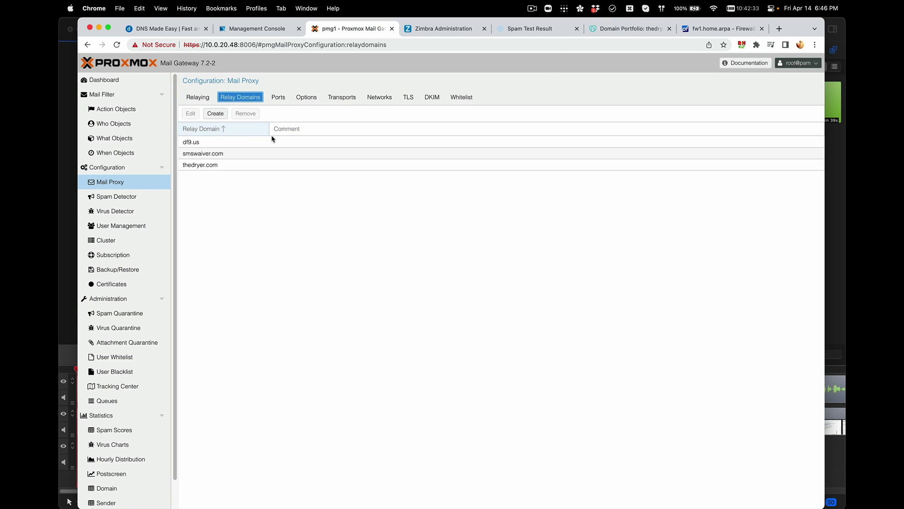
left_click(192, 145)
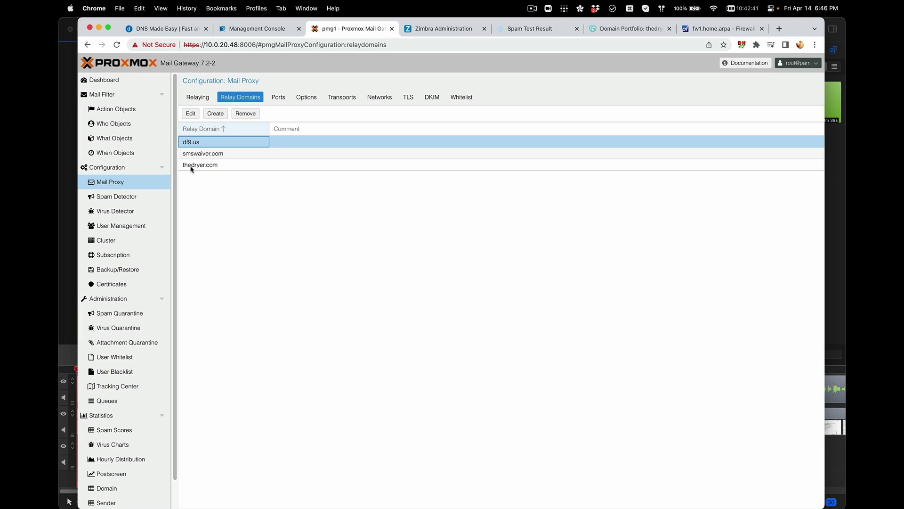
Step: Inspect the External and Internal SMTP Port settings under Ports, ending on Options
left_click(279, 97)
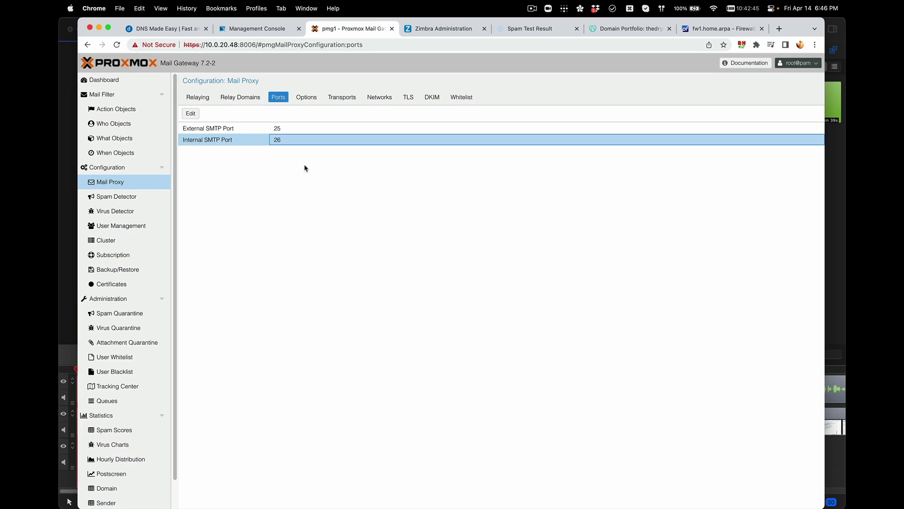
left_click(285, 129)
left_click(289, 140)
left_click(282, 129)
left_click(296, 141)
left_click(305, 98)
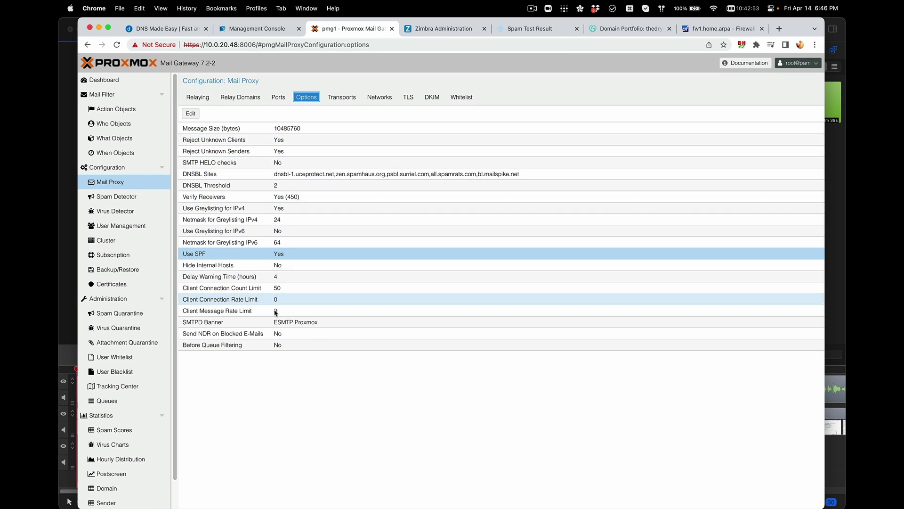
Step: Inspect the DNSBL Sites, DNSBL Threshold and Use SPF options, ending on the Transports list
left_click(293, 175)
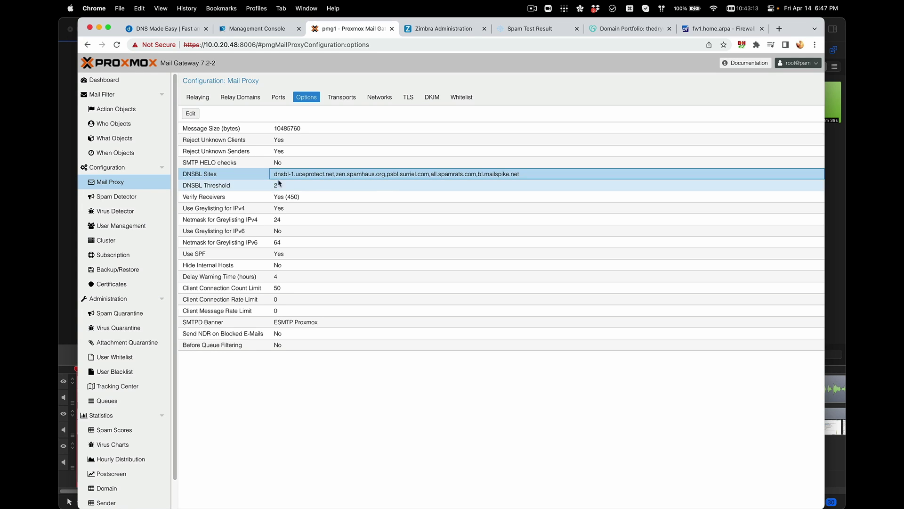
left_click(305, 189)
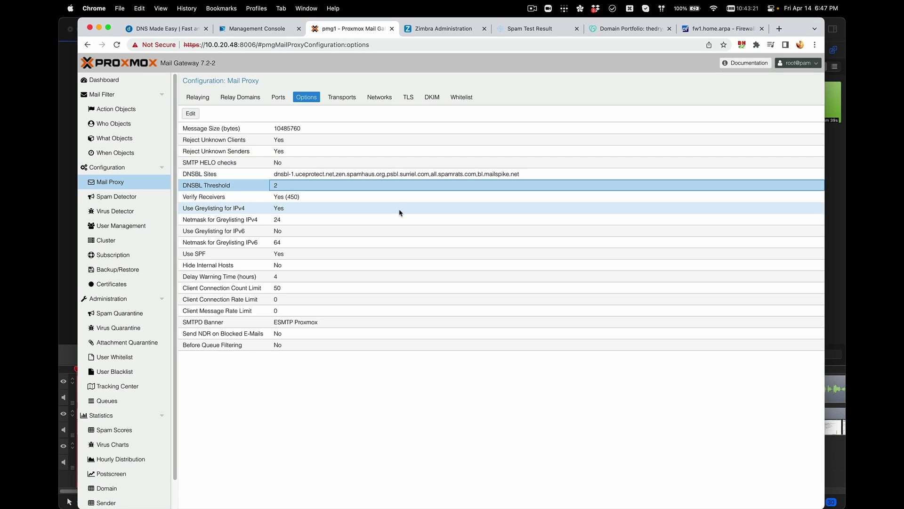
left_click(310, 257)
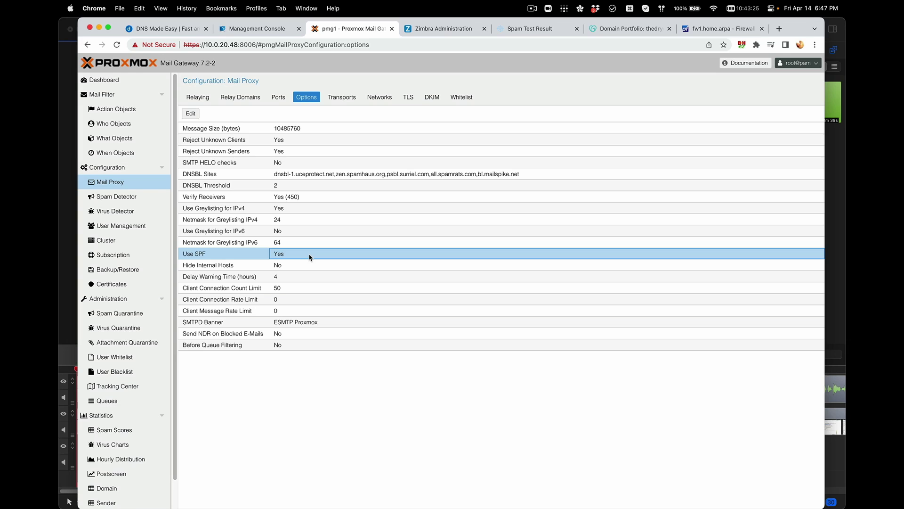
left_click(227, 256)
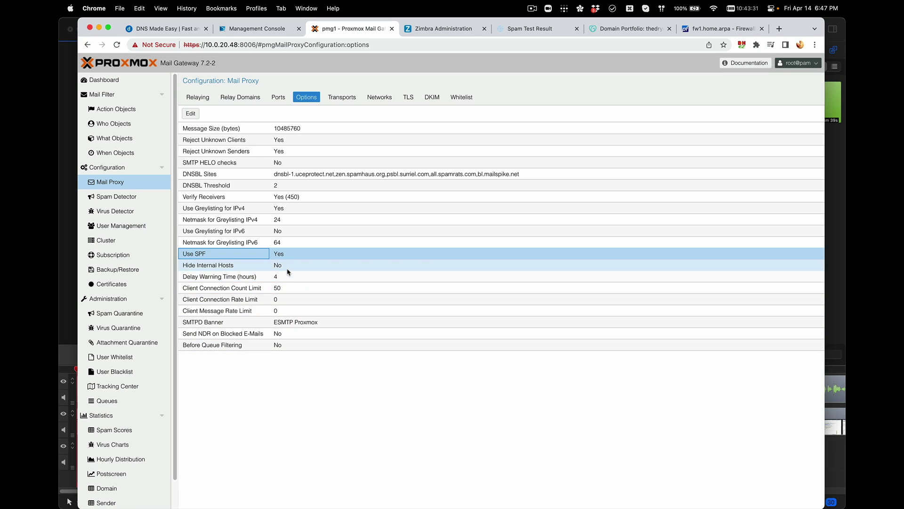
left_click(342, 97)
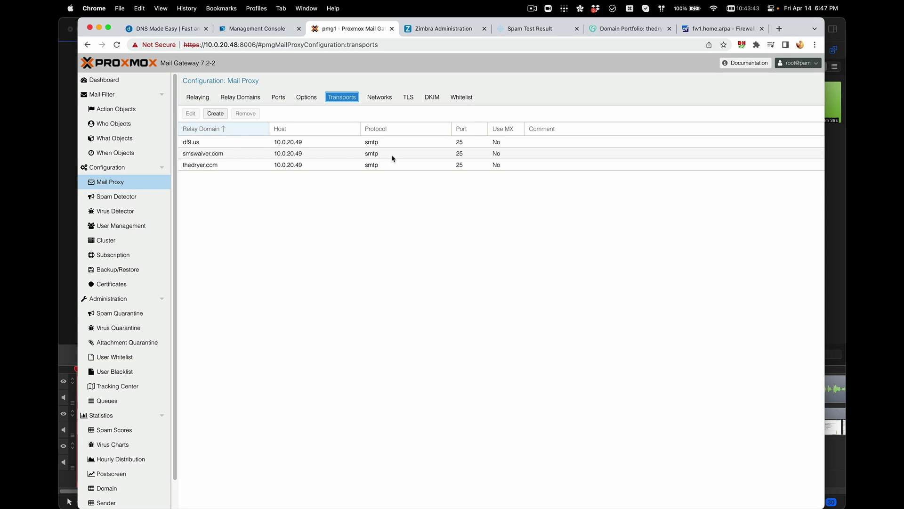
Step: Check the df9.us and thedryer.com transports to 10.0.20.49:25, then view trusted network 10.0.0.0/8
left_click(374, 142)
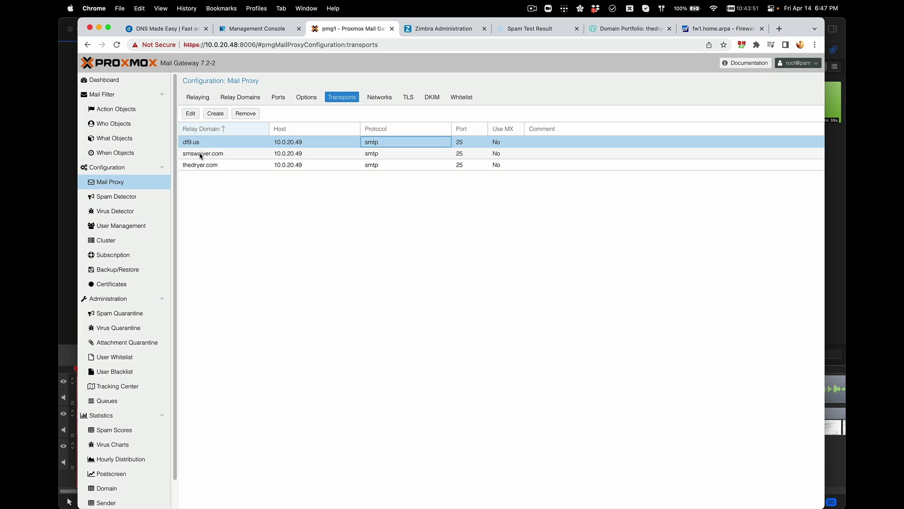
left_click(217, 164)
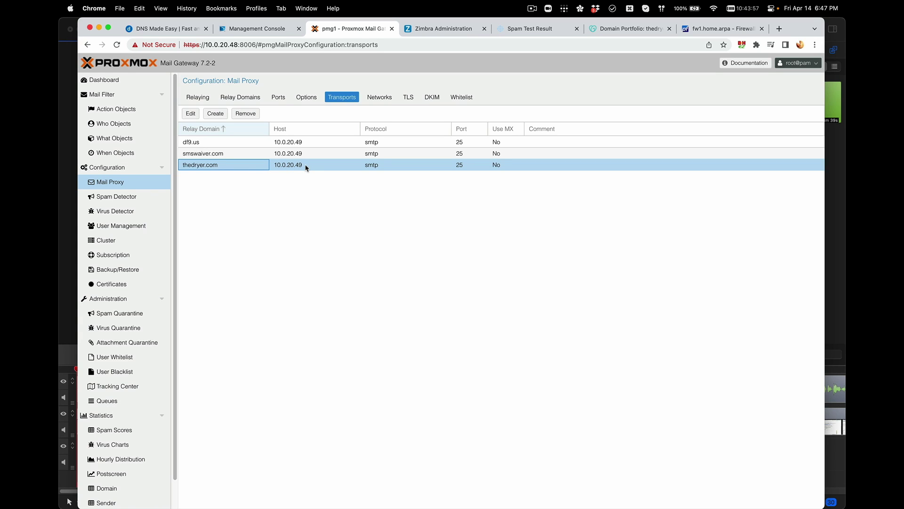
left_click(375, 100)
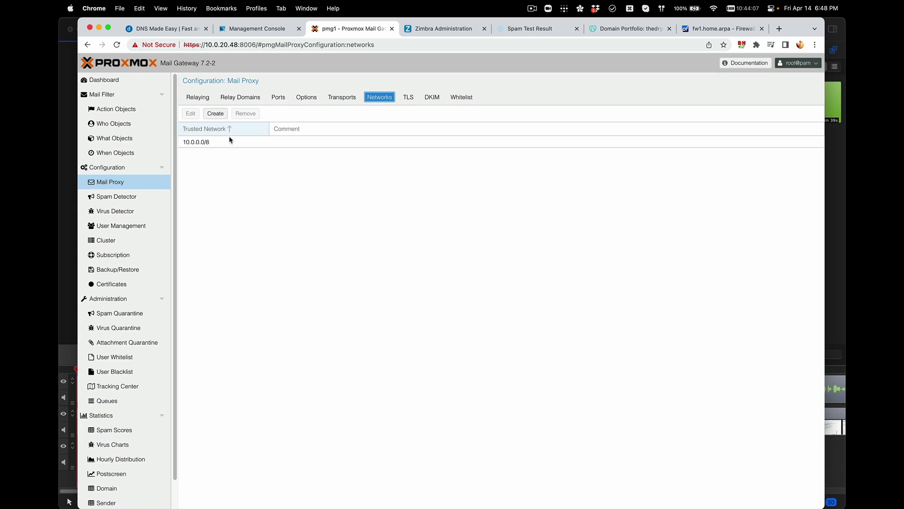
Step: Check the 10.0.0.0/8 trusted network entry, then view the mail proxy TLS settings (TLS enabled, logging off)
left_click(184, 144)
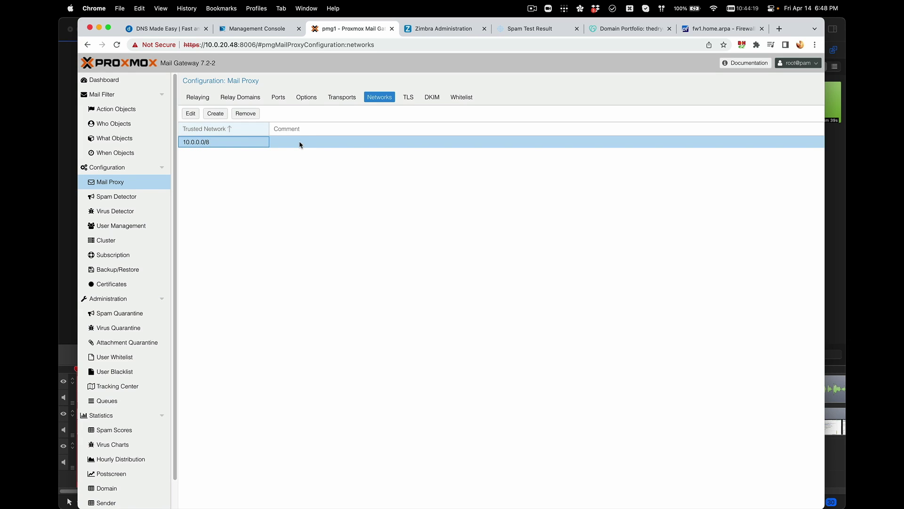
left_click(407, 100)
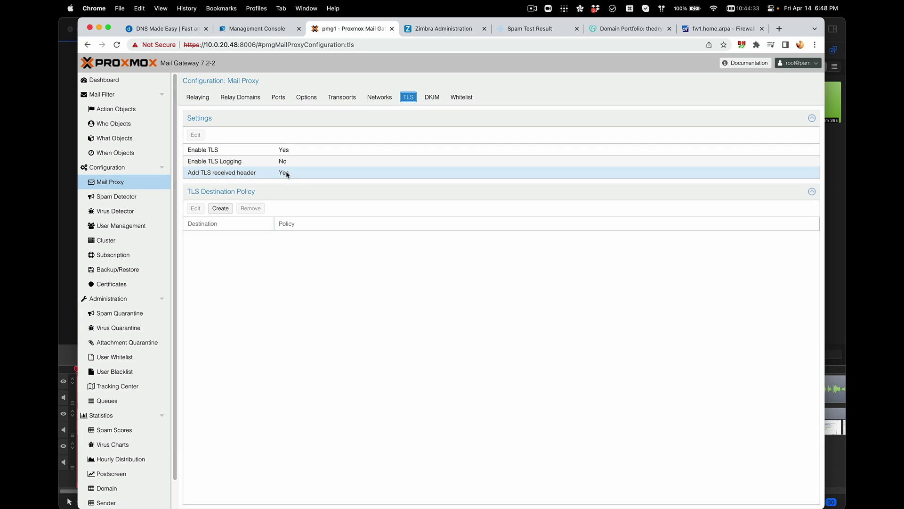
left_click(432, 99)
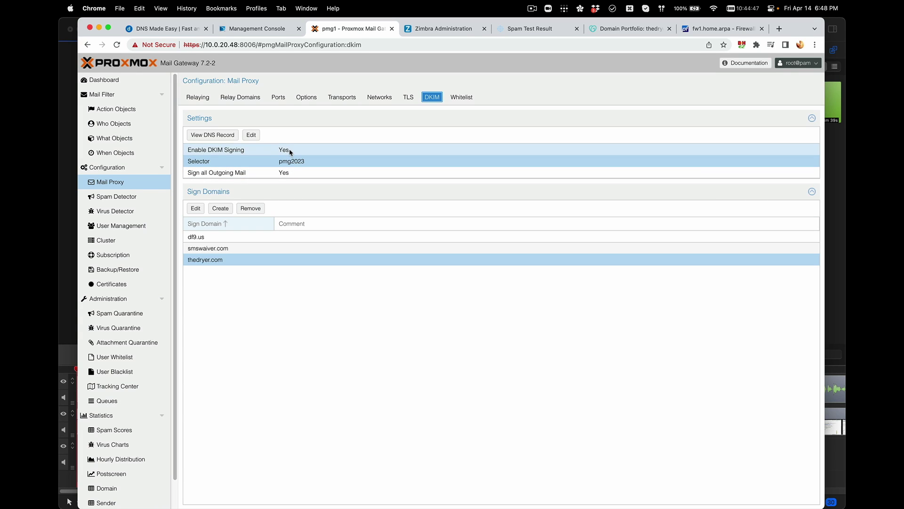
Step: Select the Sign all Outgoing Mail setting, which signs with selector pmg2023 for three domains
left_click(286, 176)
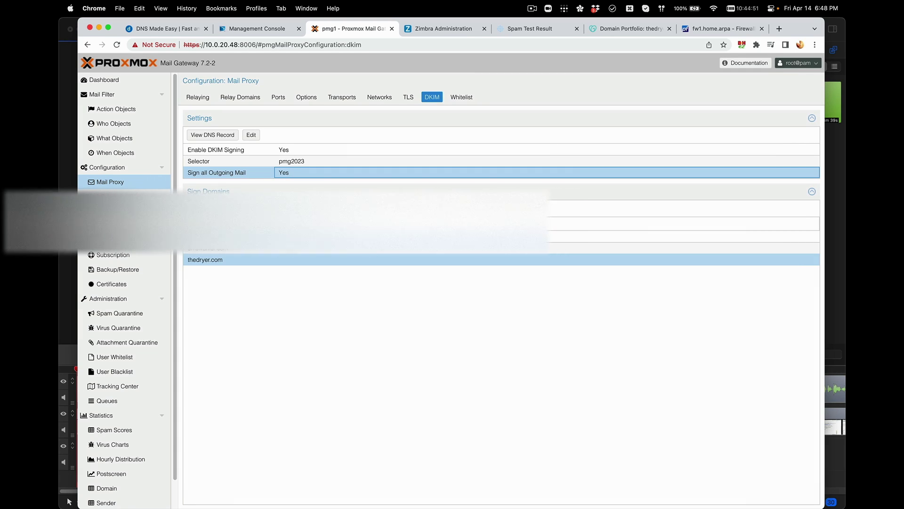
Step: Bring the TextEdit key notes to the front and move its window up and left
key("super+Tab")
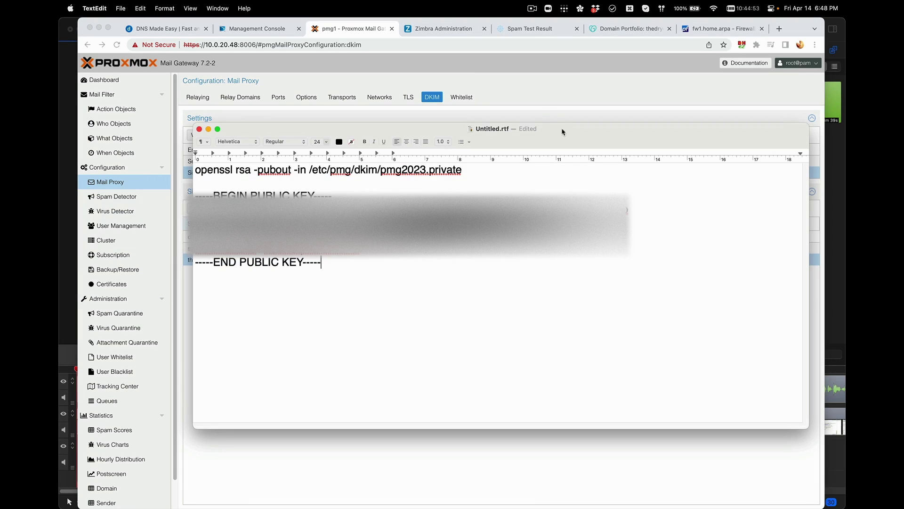
left_click(539, 118)
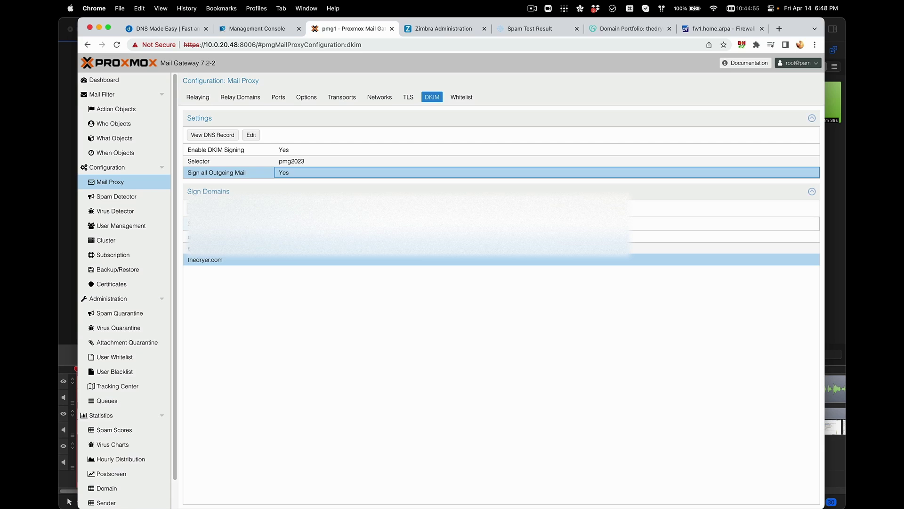
key("super+Tab")
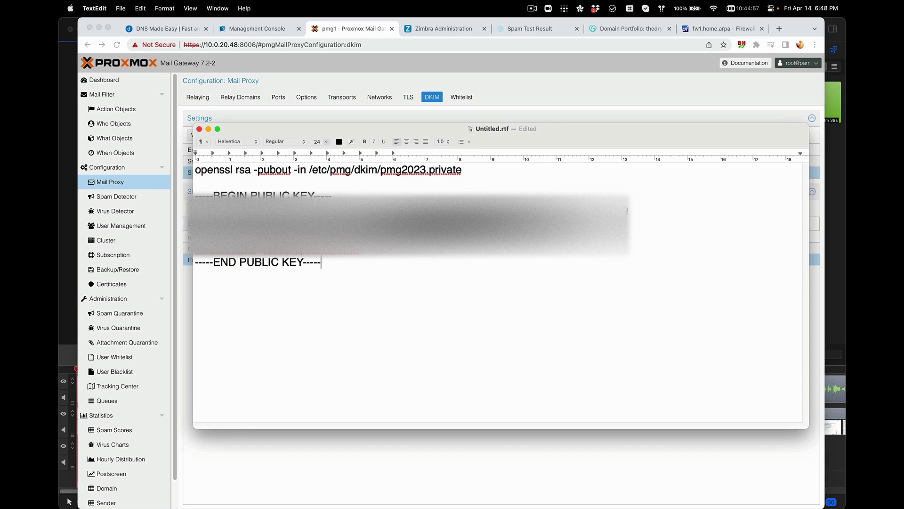
left_click(577, 119)
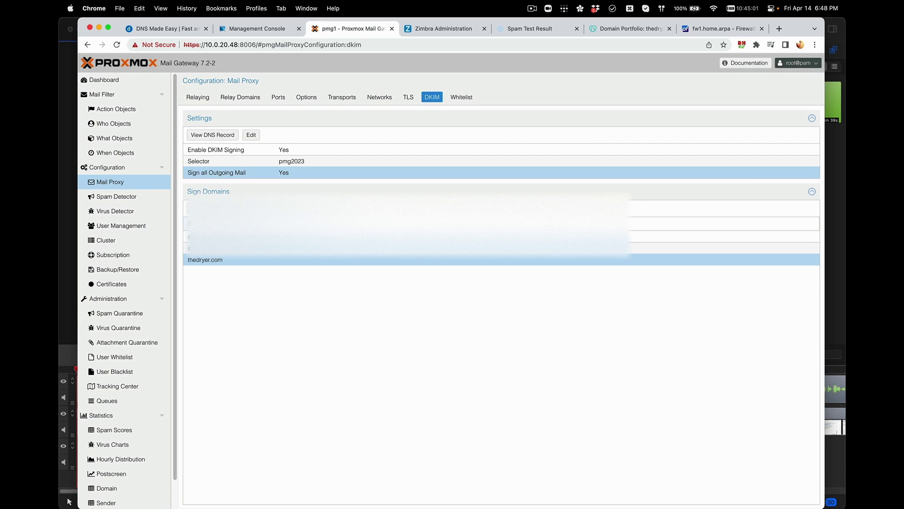
key("super+Tab")
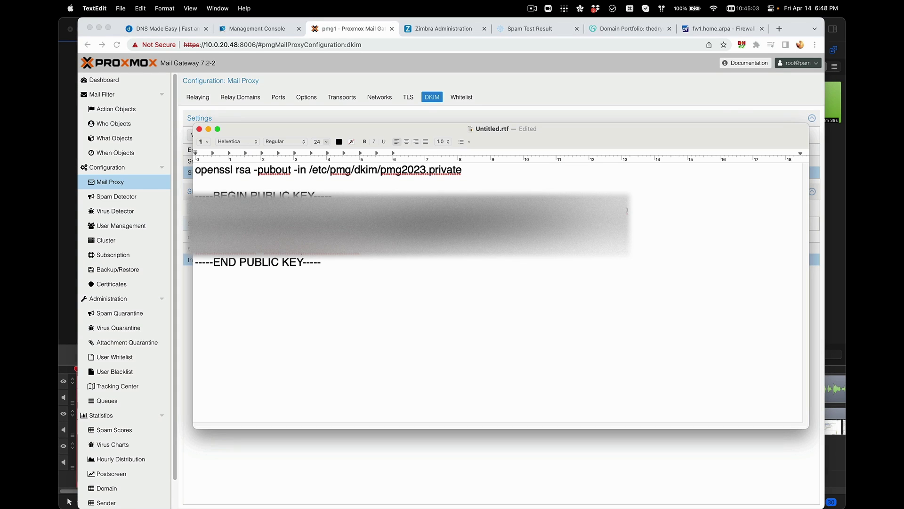
left_click_drag(729, 135, 680, 117)
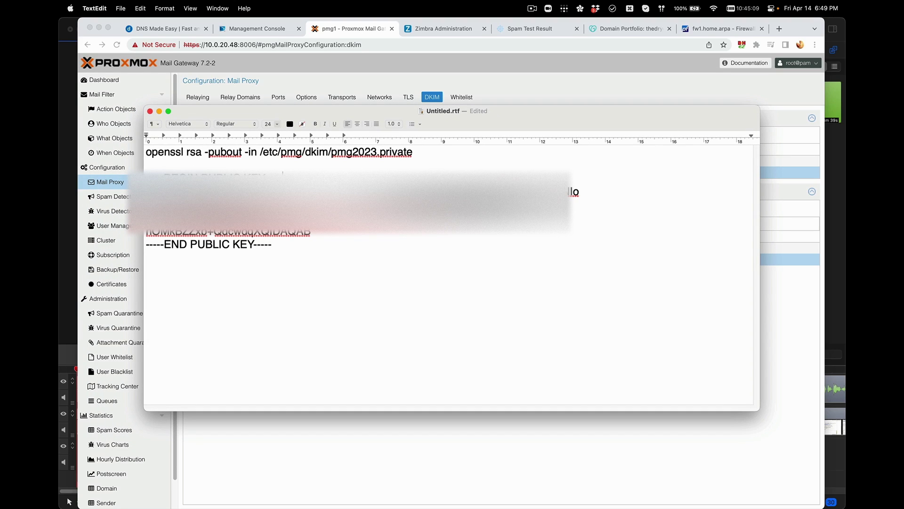
Step: Select the /etc/pmg/dkim/pmg2023.private path in the saved openssl command
left_click_drag(147, 152, 415, 153)
left_click(395, 166)
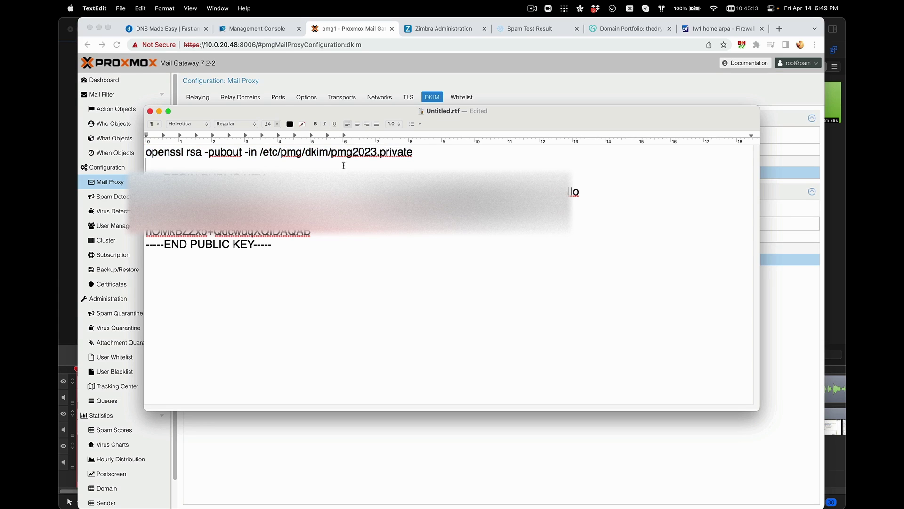
left_click(260, 152)
left_click_drag(261, 151, 415, 153)
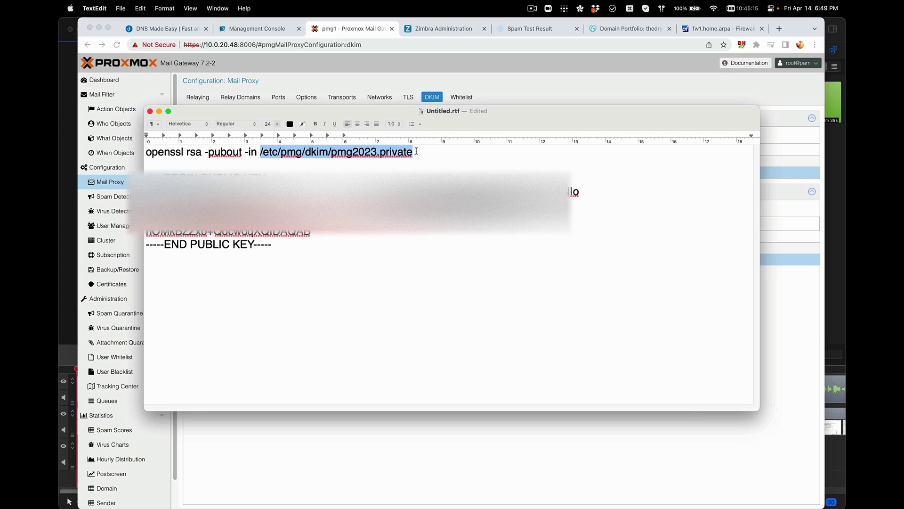
left_click(384, 156)
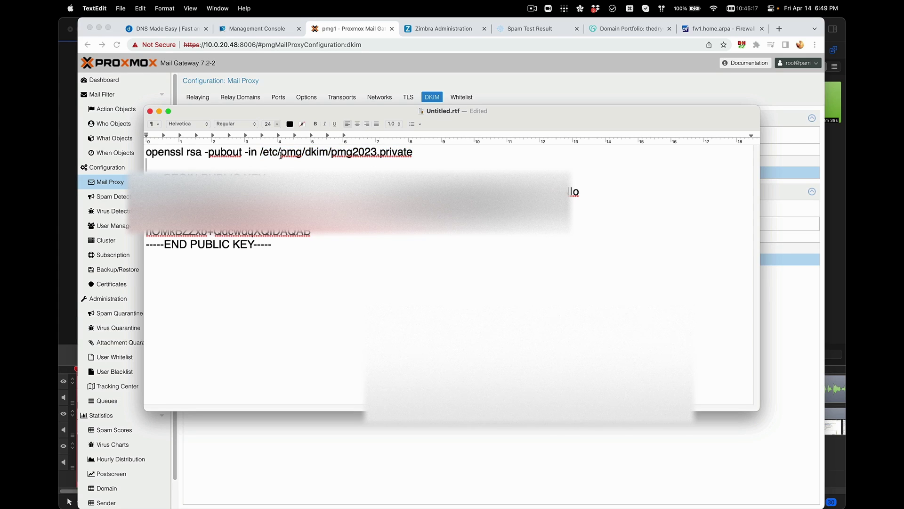
left_click_drag(262, 151, 414, 153)
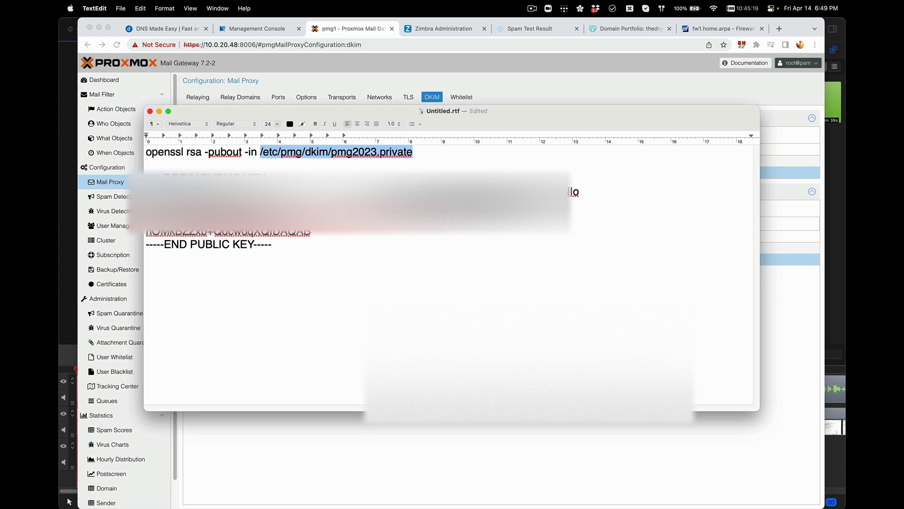
key("Right")
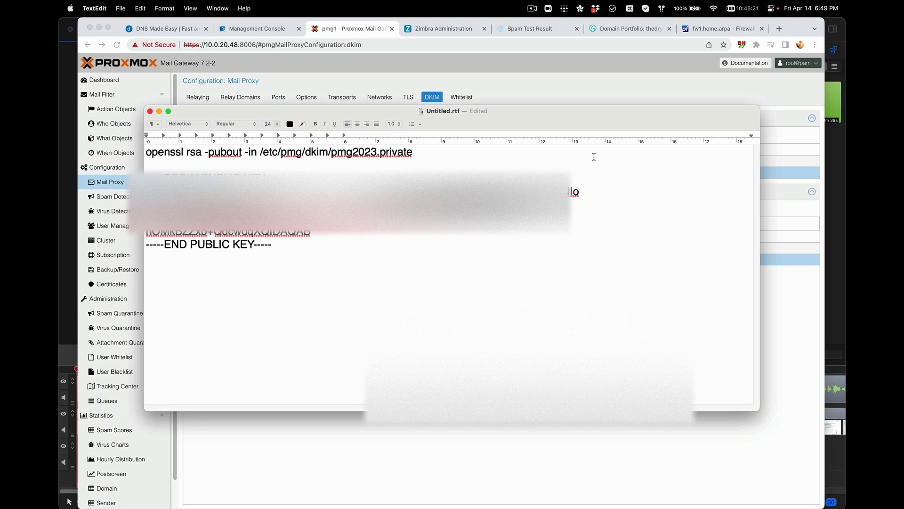
left_click(606, 30)
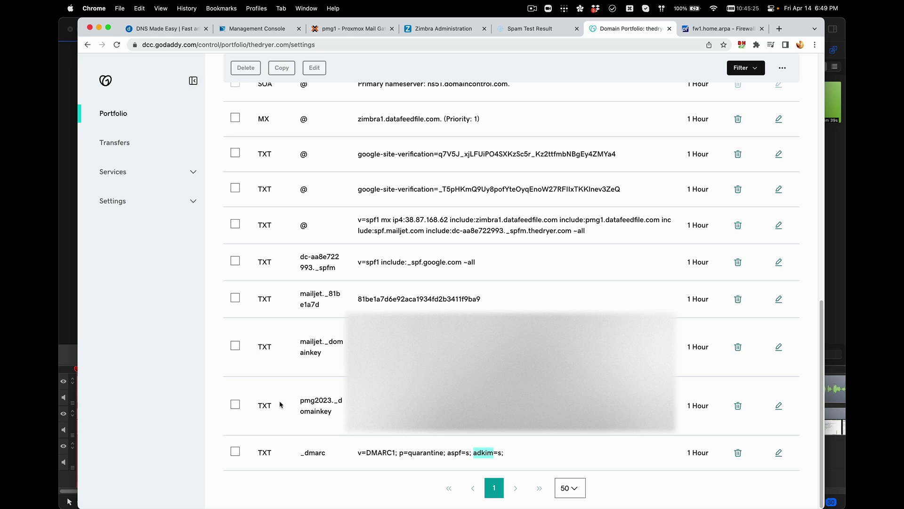
Step: Highlight the pmg2023._domainkey TXT record's host name and DKIM value in GoDaddy
left_click_drag(259, 406, 269, 405)
left_click(283, 424)
double_click(305, 400)
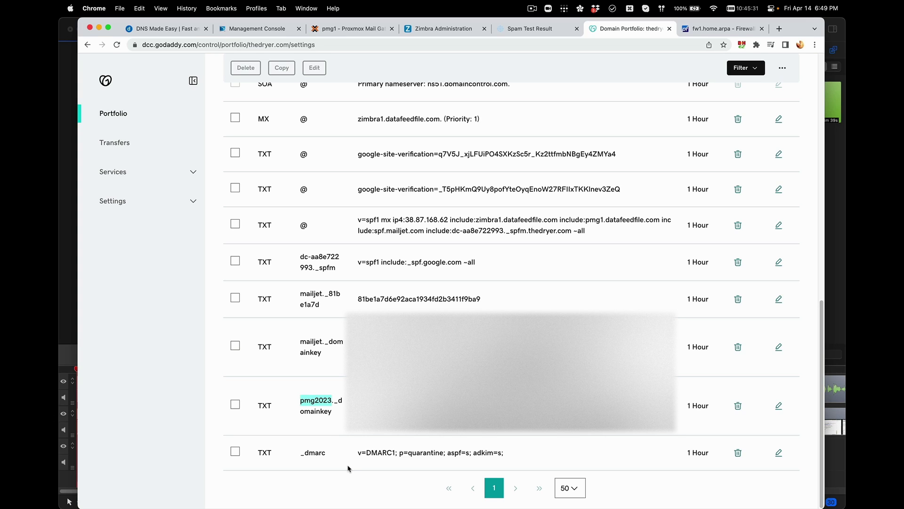
left_click(311, 412)
double_click(312, 411)
left_click(306, 405)
left_click_drag(302, 402, 332, 413)
left_click(359, 443)
left_click_drag(359, 442, 476, 438)
left_click(476, 438)
left_click_drag(351, 400, 673, 427)
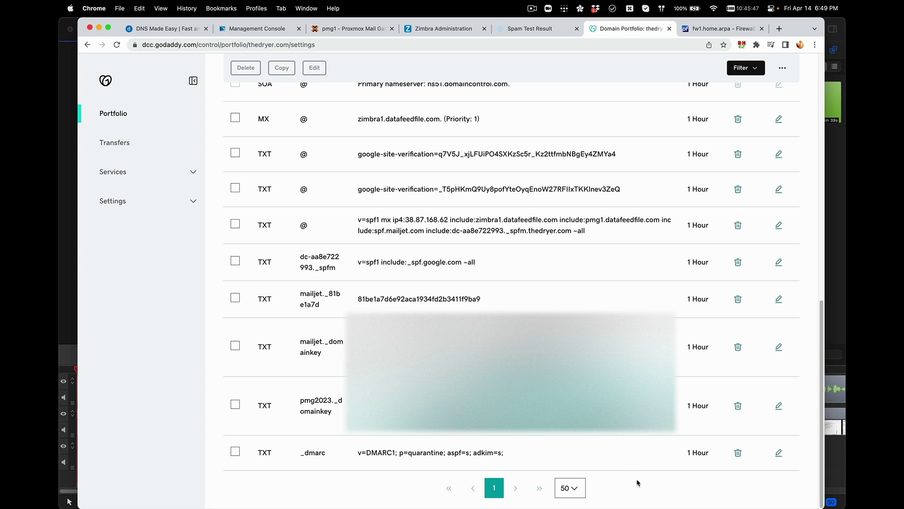
Step: Compare it with the public key and key file path in the TextEdit notes
mouse_move(769, 503)
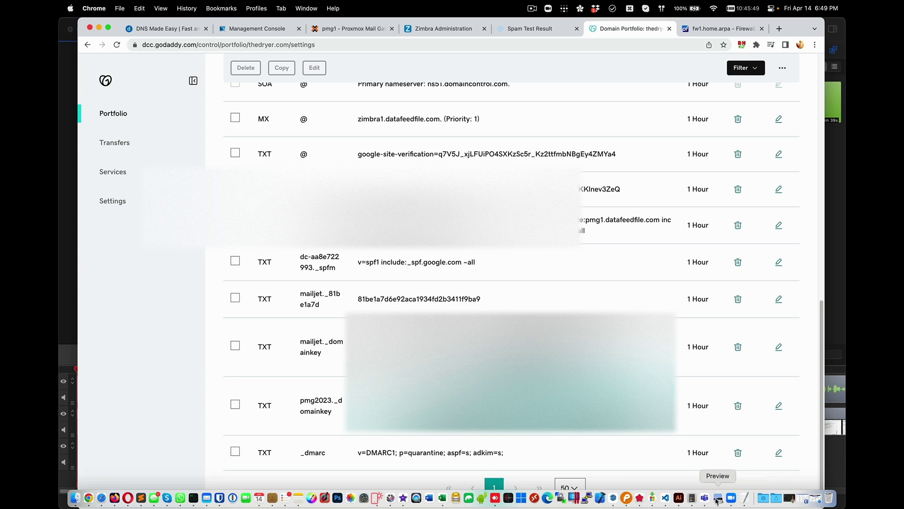
left_click(744, 498)
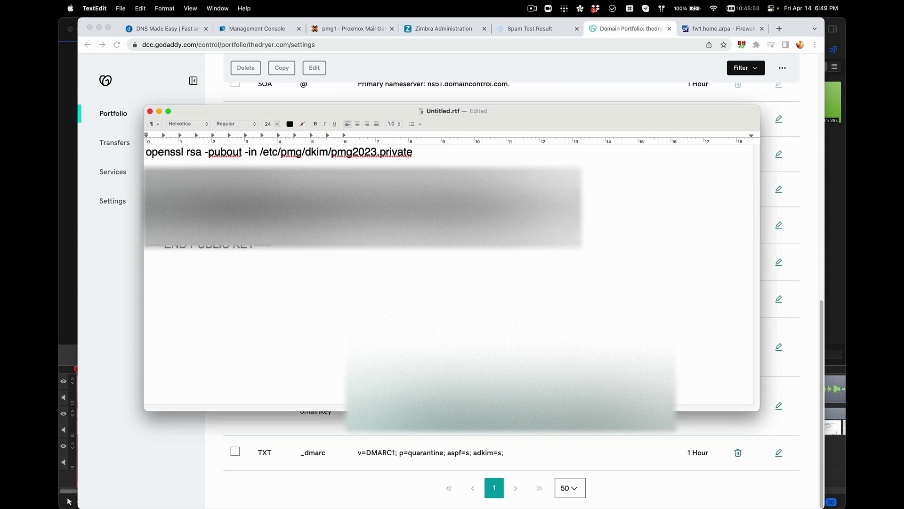
left_click_drag(146, 191, 424, 231)
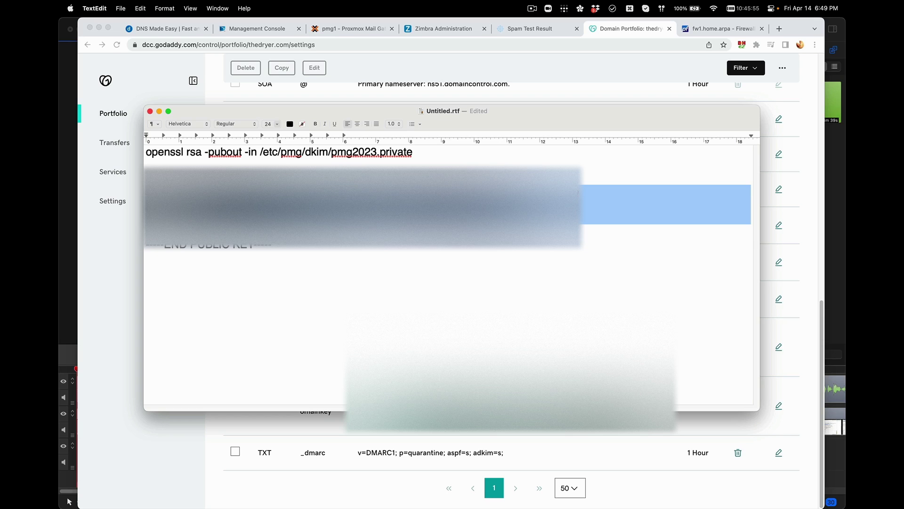
left_click_drag(260, 152, 406, 152)
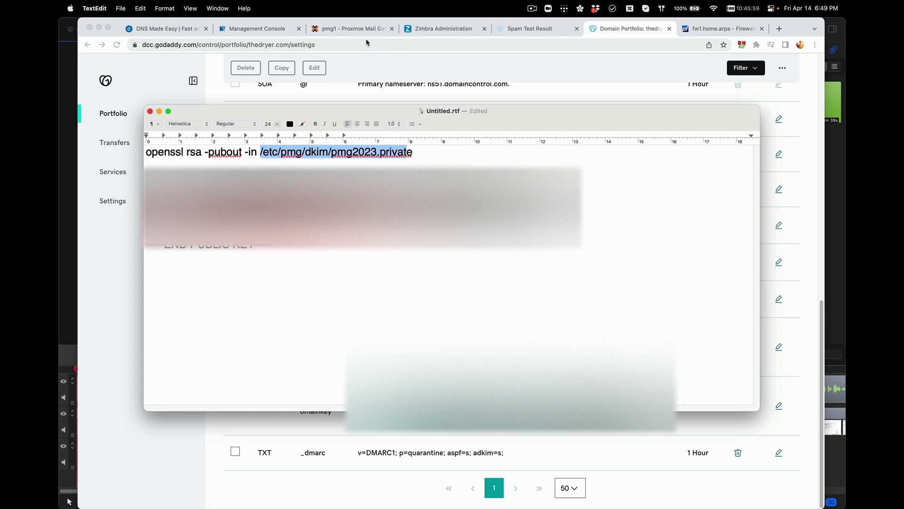
left_click(353, 29)
left_click(242, 178)
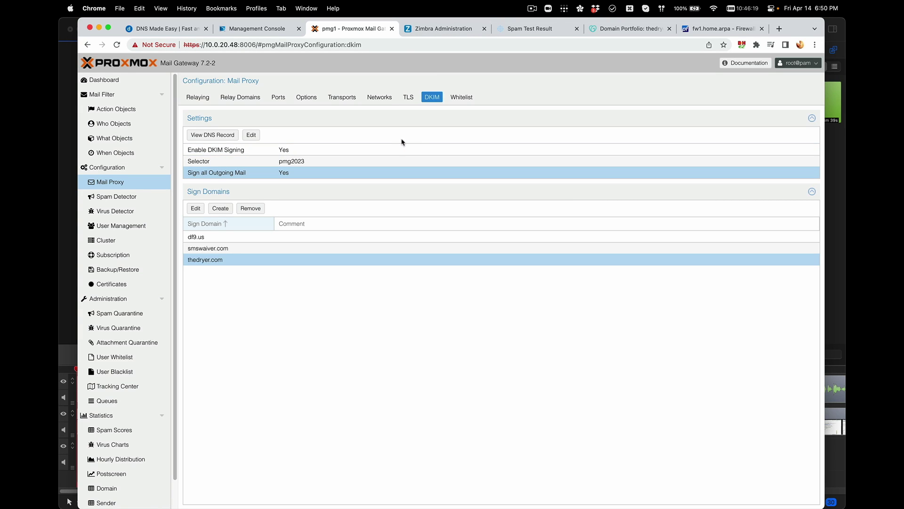
Step: Check the Networks list and SMTP ports 25 and 26, then move to the Zimbra dashboard
left_click(374, 98)
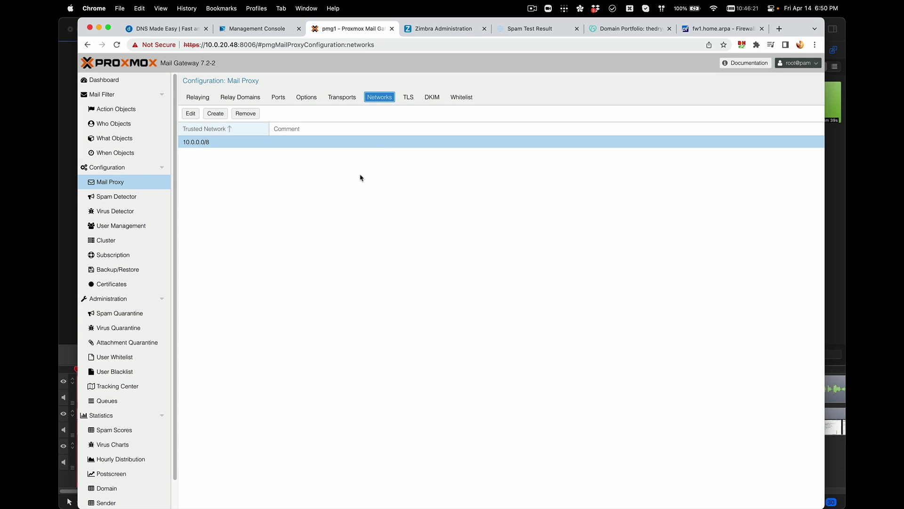
left_click(280, 98)
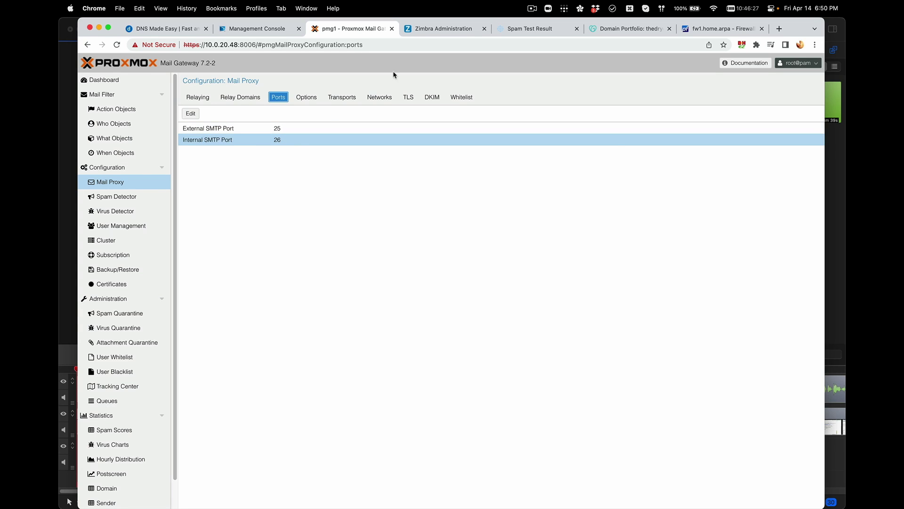
left_click(427, 32)
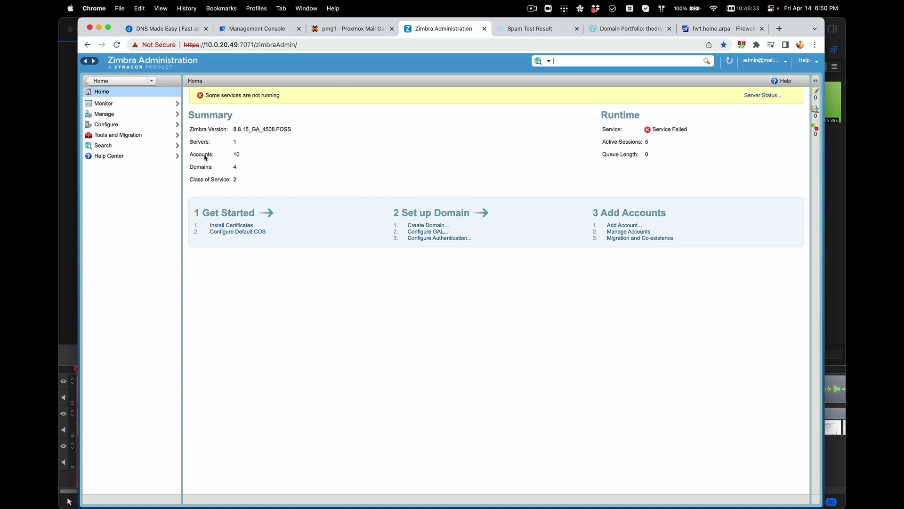
Step: Check Zimbra's global MTA relay host pmg1.datafeedfile.com and relay port 26
left_click(139, 128)
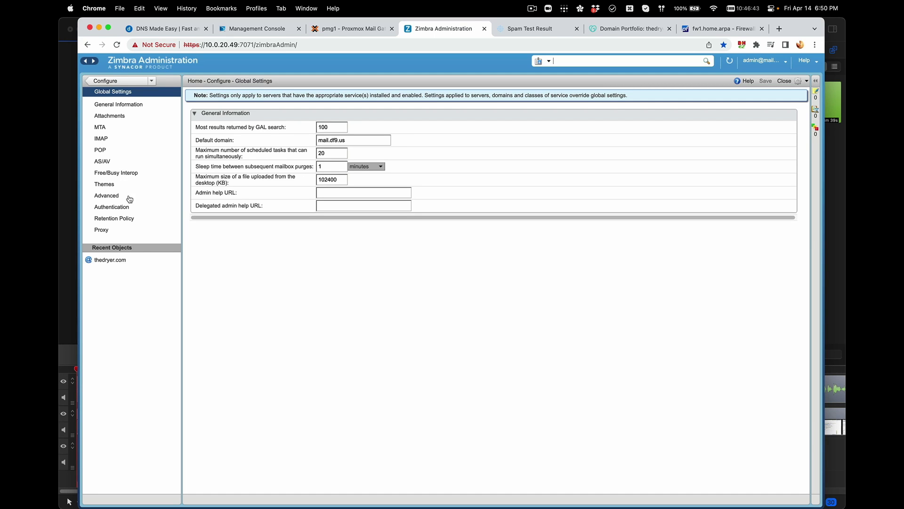
left_click(122, 126)
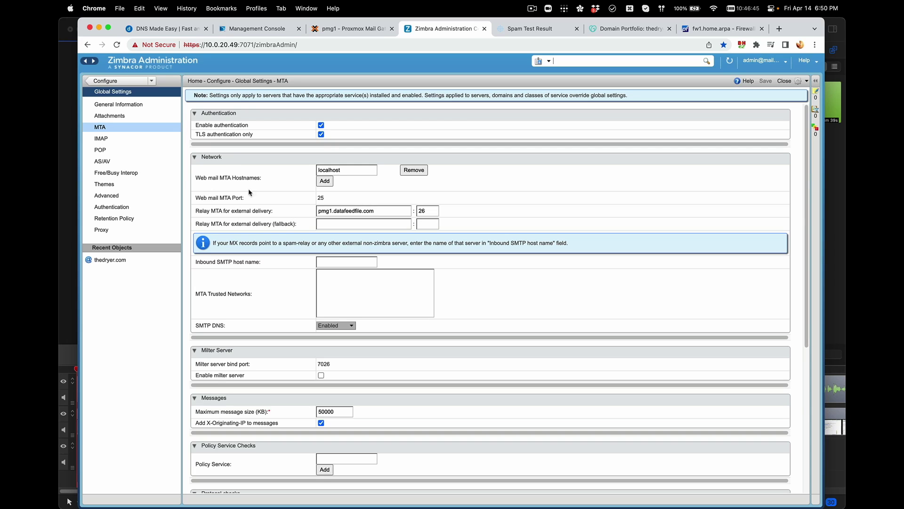
mouse_move(219, 209)
left_click(292, 212)
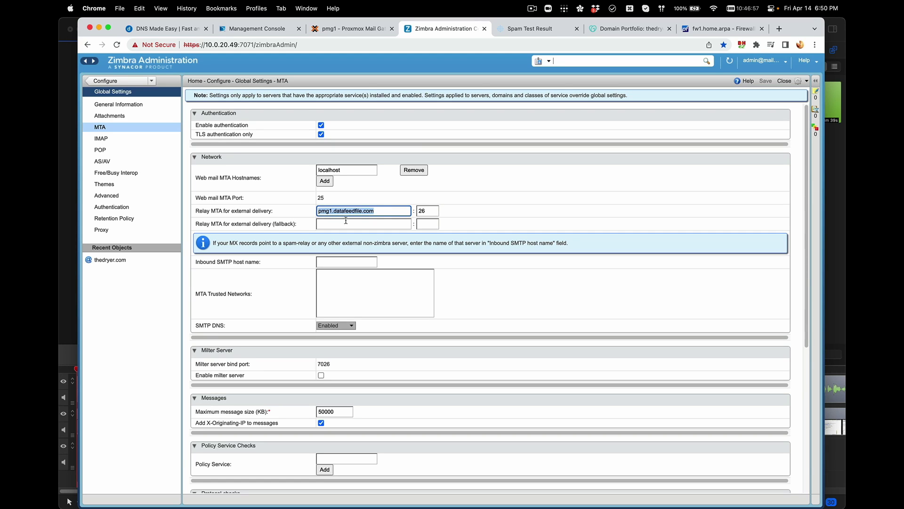
left_click(434, 211)
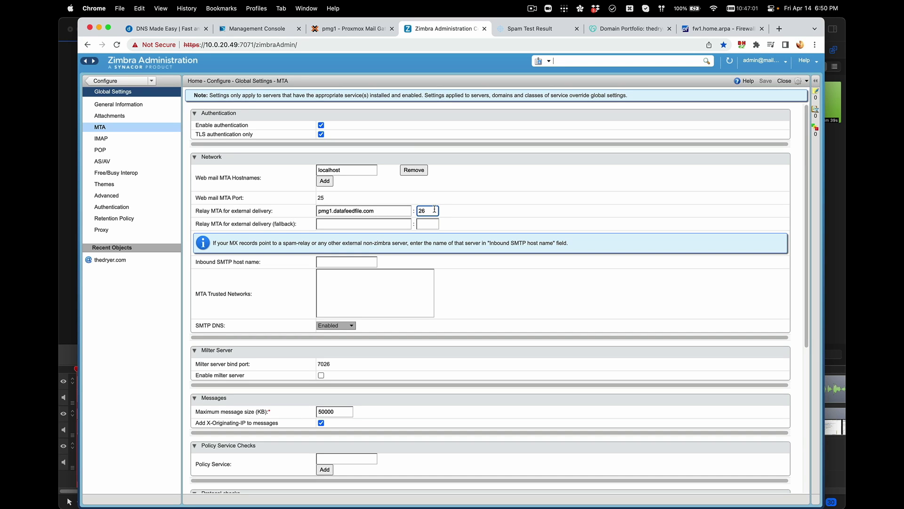
left_click(351, 29)
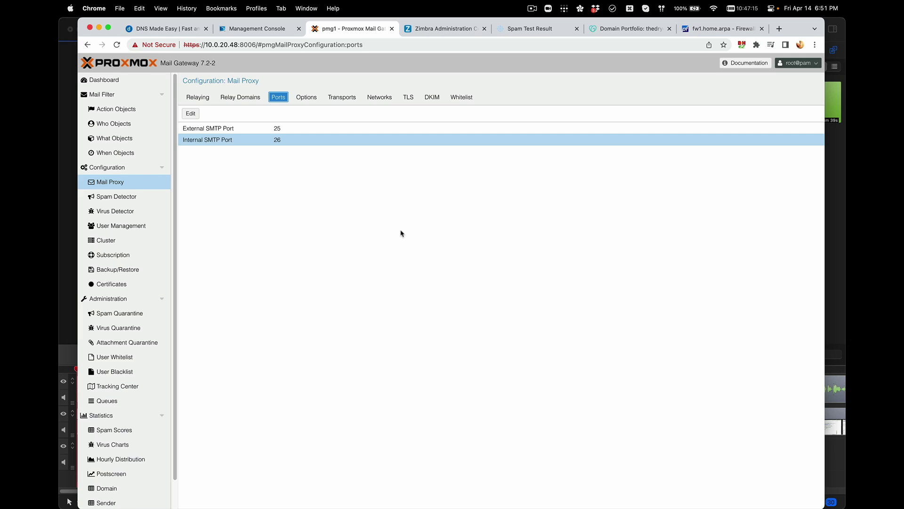
Step: In Zimbra's global MTA settings, select the relay host pmg1.datafeedfile.com
left_click(450, 30)
left_click_drag(380, 210, 314, 211)
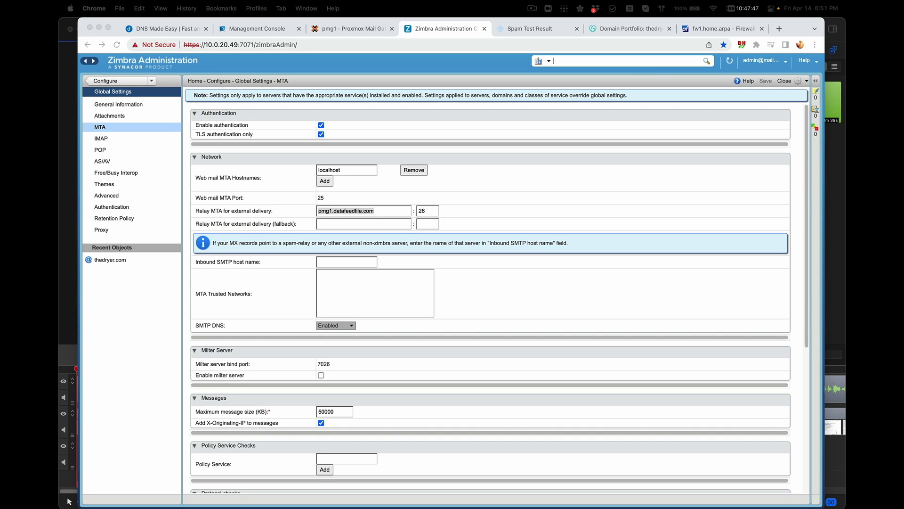
left_click(532, 8)
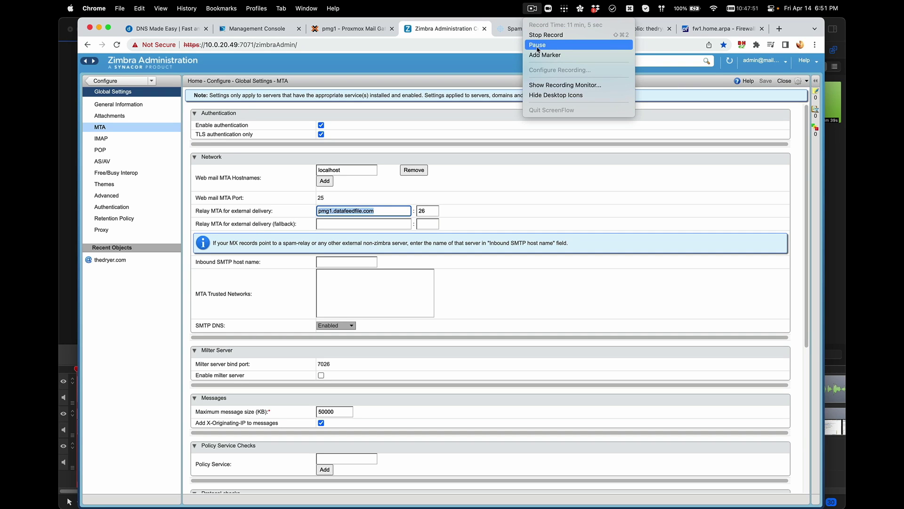
Step: Bring up the Host Overrides screenshot in Preview and mark its heading
left_click(537, 45)
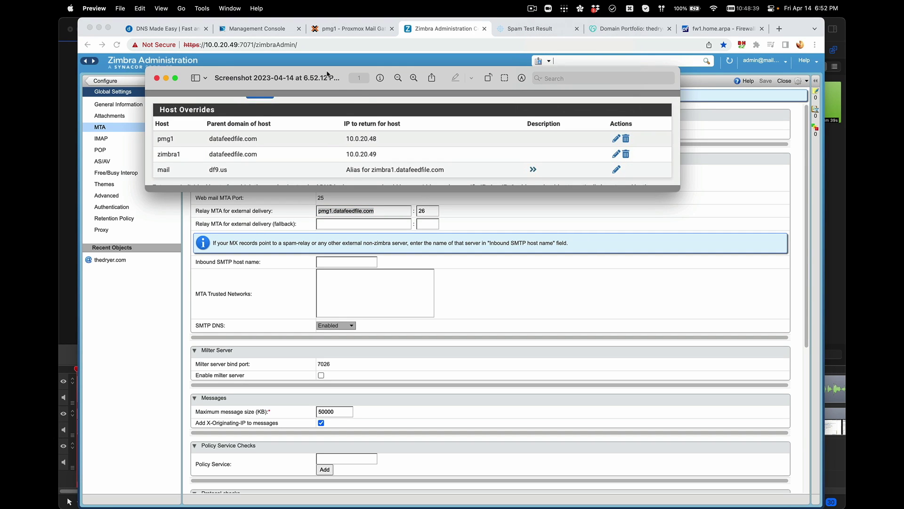
left_click(328, 76)
left_click(228, 149)
left_click_drag(154, 106, 216, 112)
left_click(158, 139)
Step: Highlight pmg1, its address 10.0.20.48, and zimbra1 in the host overrides list
double_click(168, 138)
left_click(161, 137)
mouse_move(220, 138)
left_click_drag(346, 139, 379, 139)
left_click(395, 154)
left_click_drag(157, 154, 186, 154)
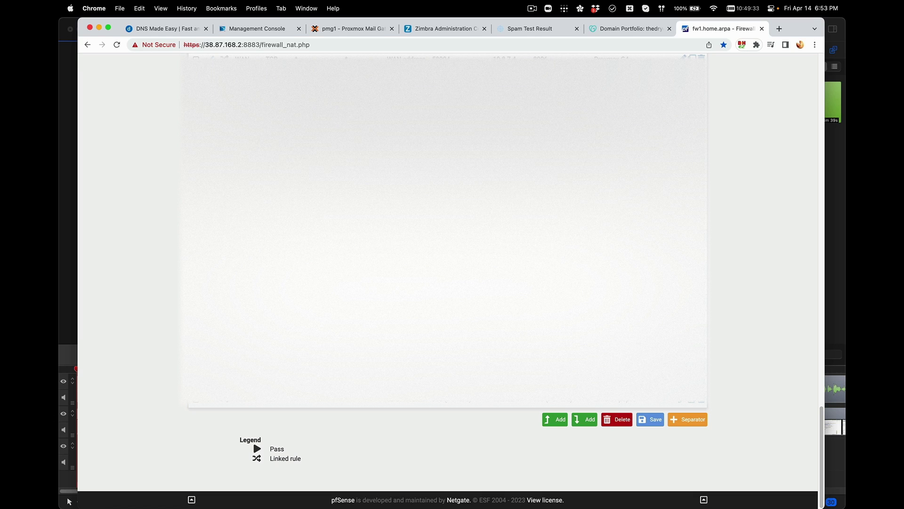
left_click(533, 8)
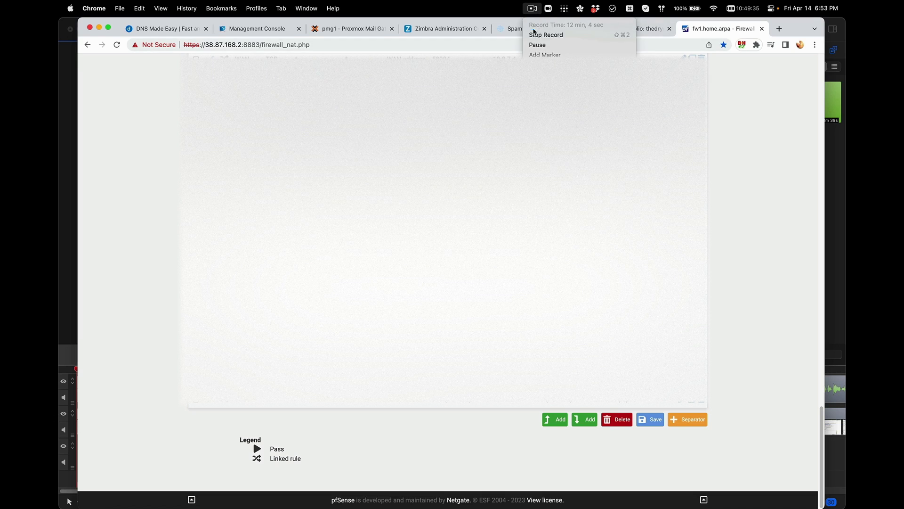
left_click(536, 35)
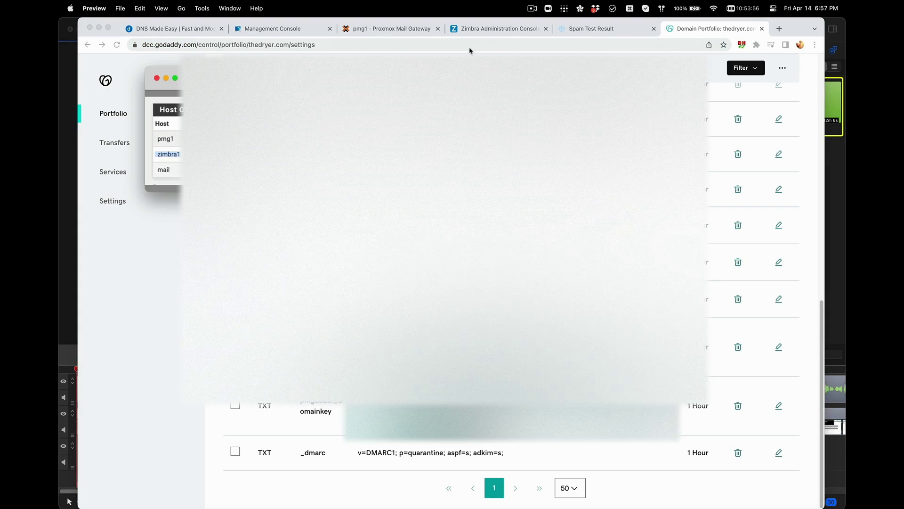
Step: Glance at the mail-tester 10/10 result, then review Mail Proxy Options: DNSBL Sites and Use SPF Yes
left_click(387, 31)
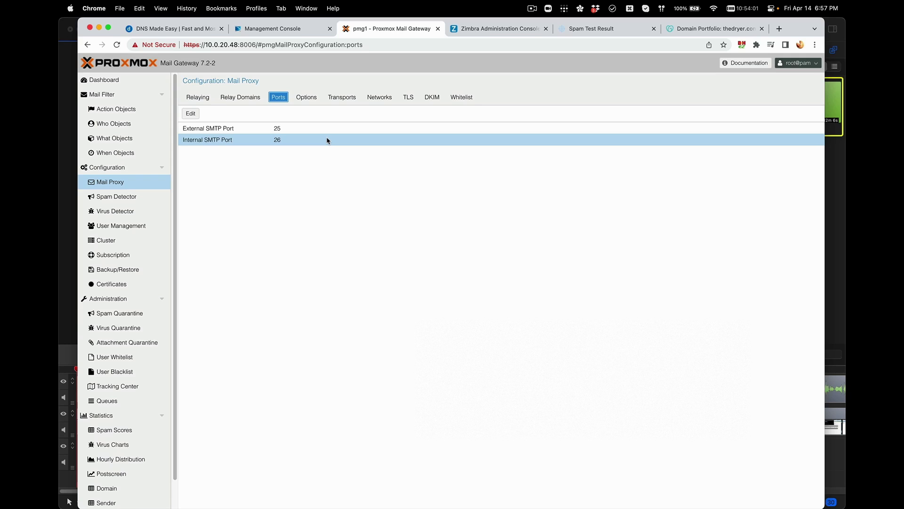
left_click(592, 29)
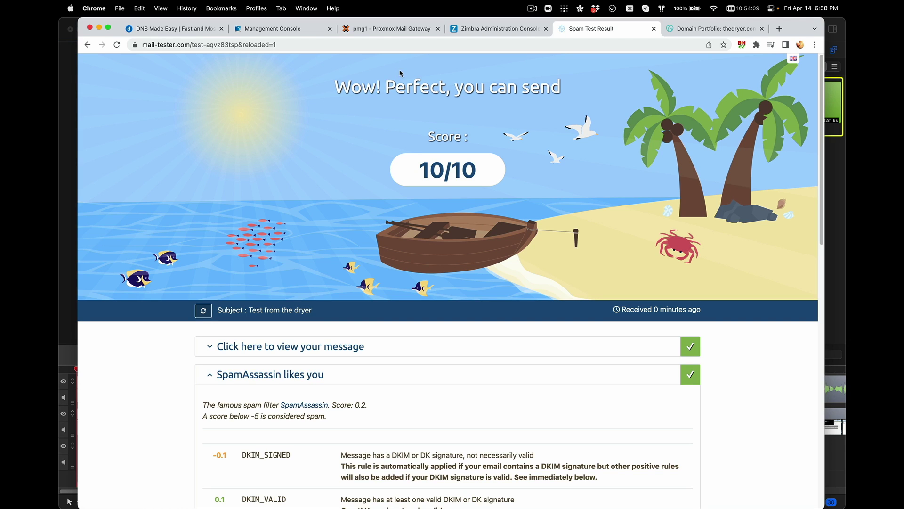
left_click(392, 29)
left_click(307, 98)
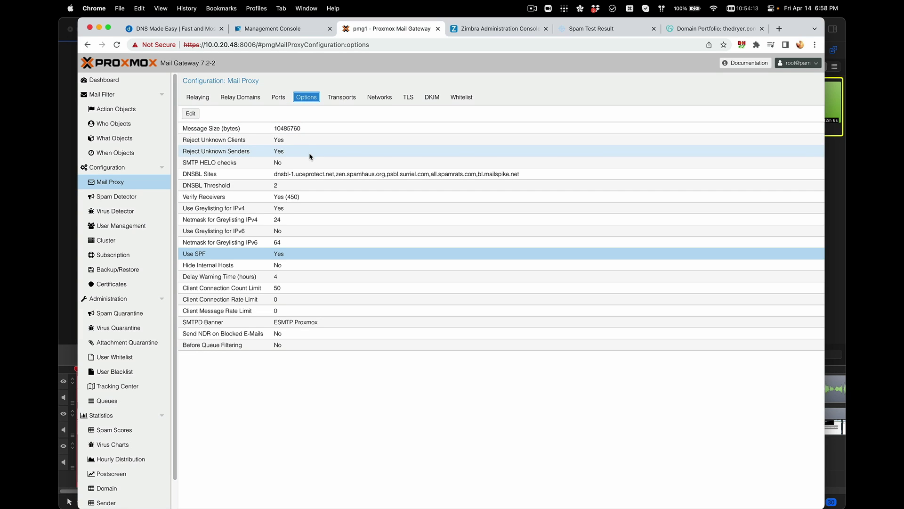
left_click(299, 175)
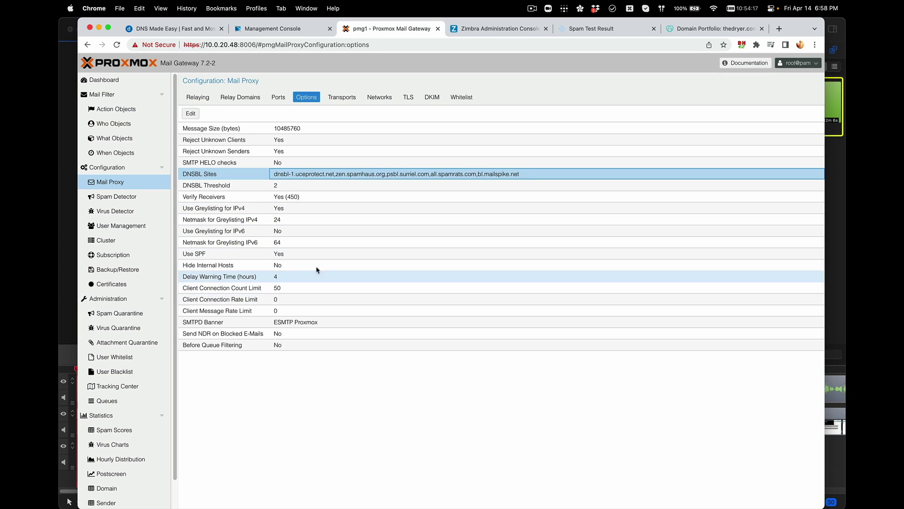
left_click(302, 254)
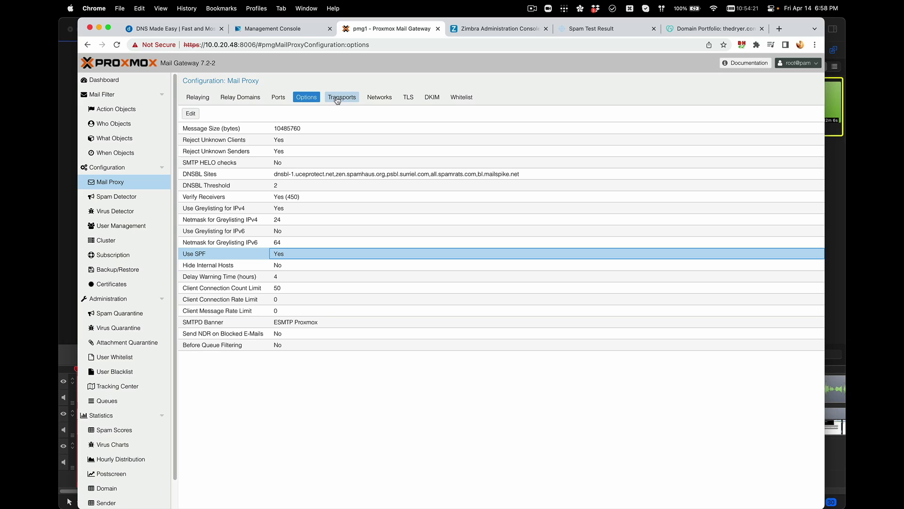
left_click(431, 98)
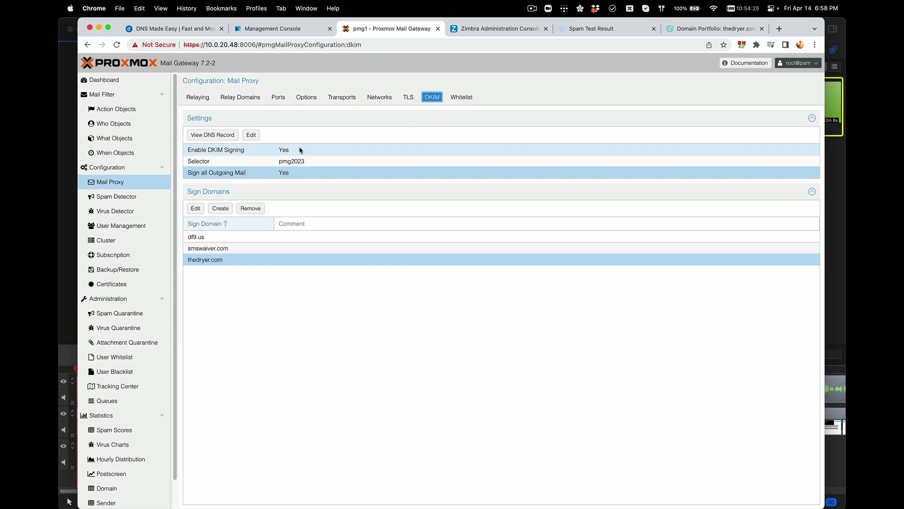
Step: Bring up the mail-tester 10/10 score page and scroll through the results
left_click(564, 30)
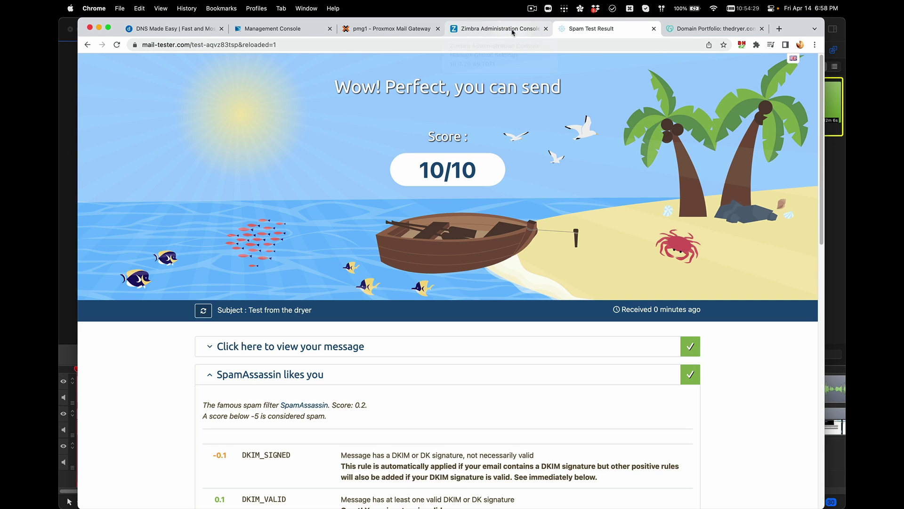
left_click(671, 30)
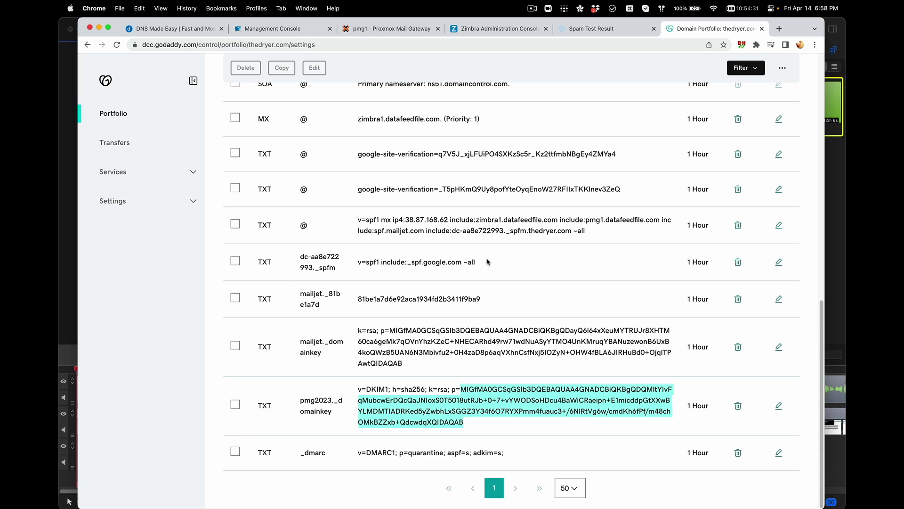
scroll(487, 262, "up", 2)
left_click(586, 30)
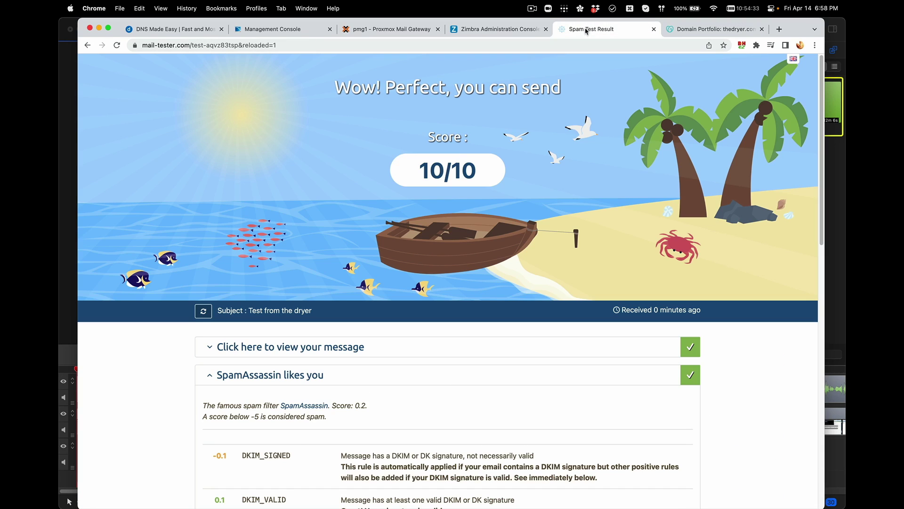
scroll(415, 200, "down", 7)
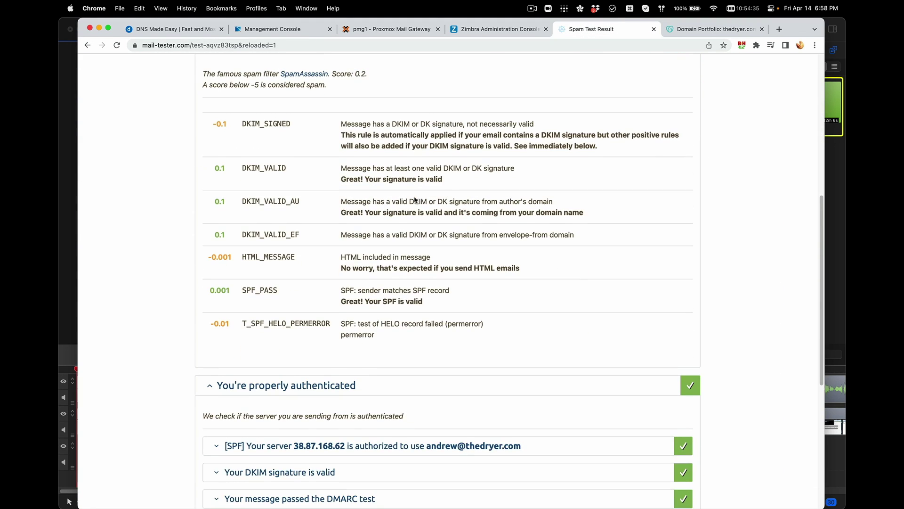
scroll(414, 197, "up", 6)
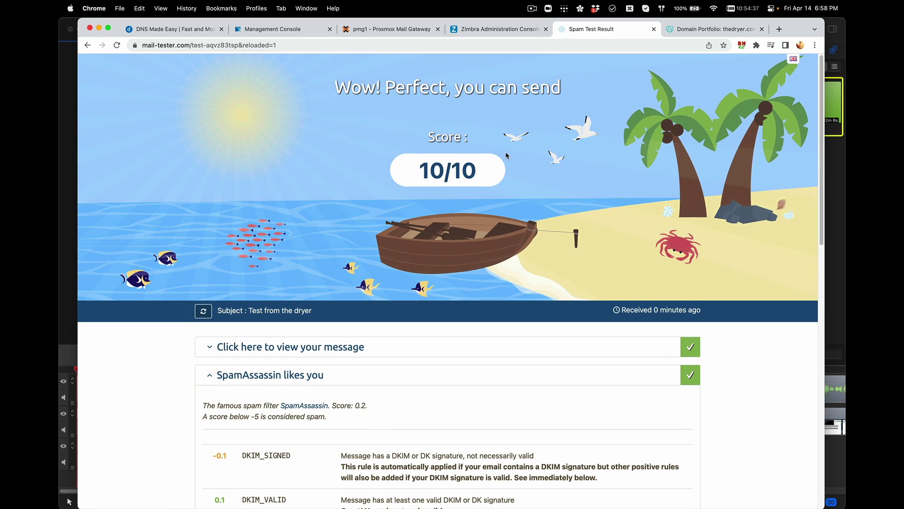
scroll(422, 226, "down", 4)
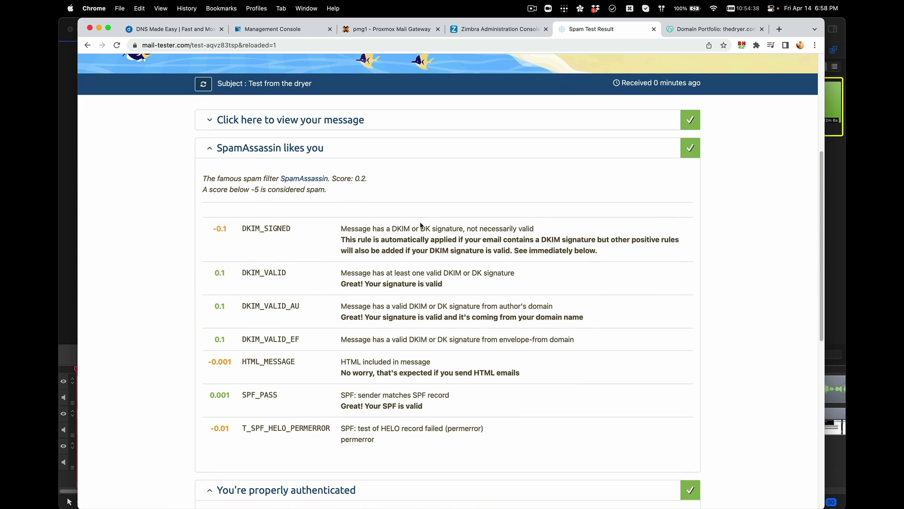
Step: Collapse the SpamAssassin and authentication sections, then expand the rule breakdown showing DKIM_VALID and SPF_PASS
left_click(218, 143)
left_click(210, 178)
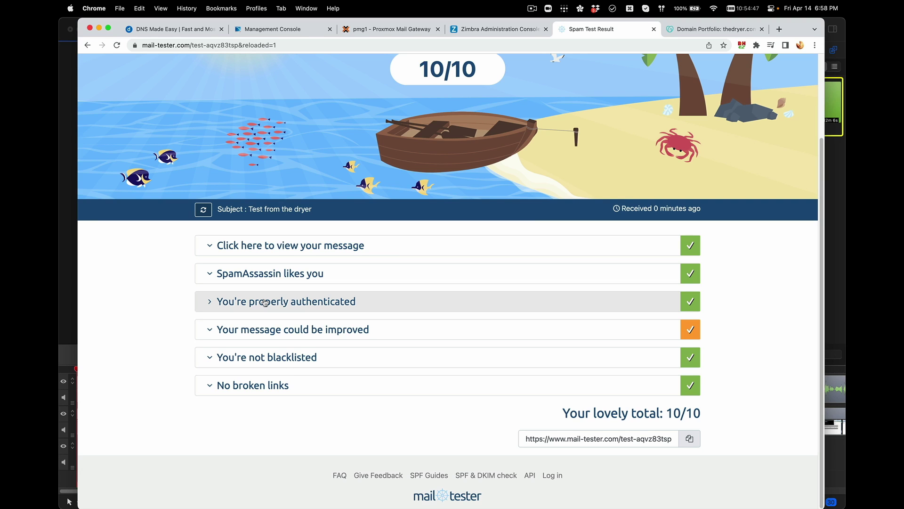
left_click(211, 275)
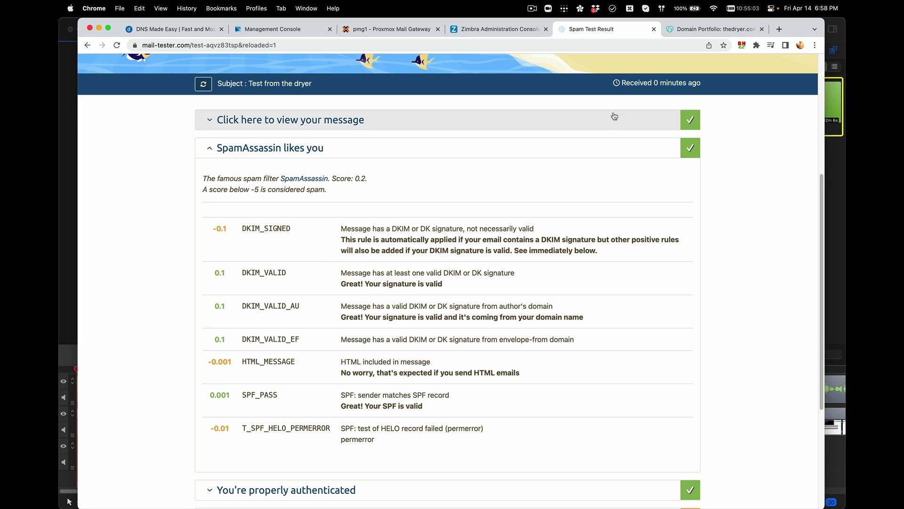
left_click(679, 35)
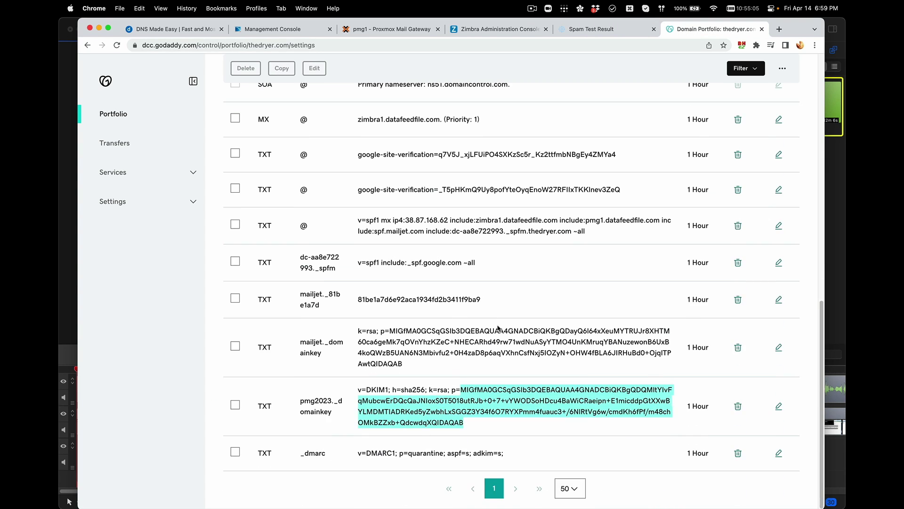
Step: Match the GoDaddy record name pmg2023._domainkey to Proxmox's DKIM selector pmg2023, then show the TextEdit notes
left_click(327, 398)
left_click_drag(260, 404, 338, 418)
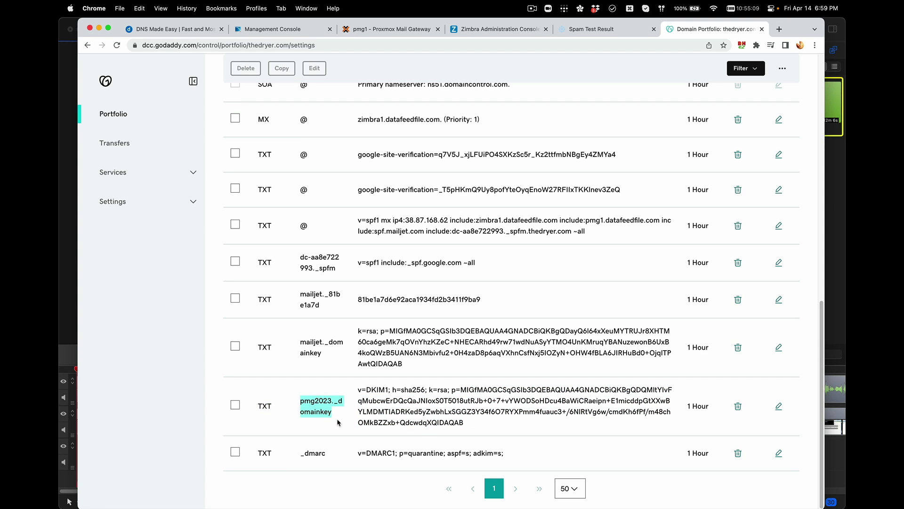
double_click(313, 400)
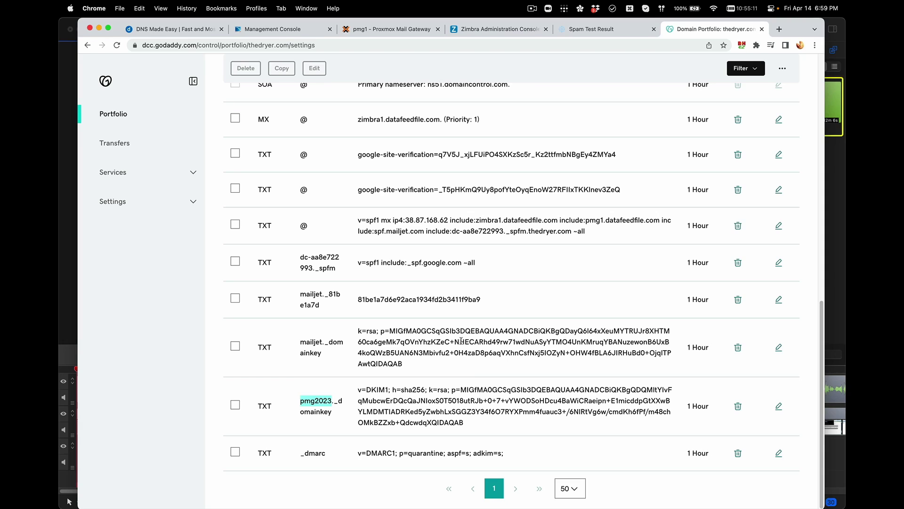
left_click(386, 29)
left_click(291, 162)
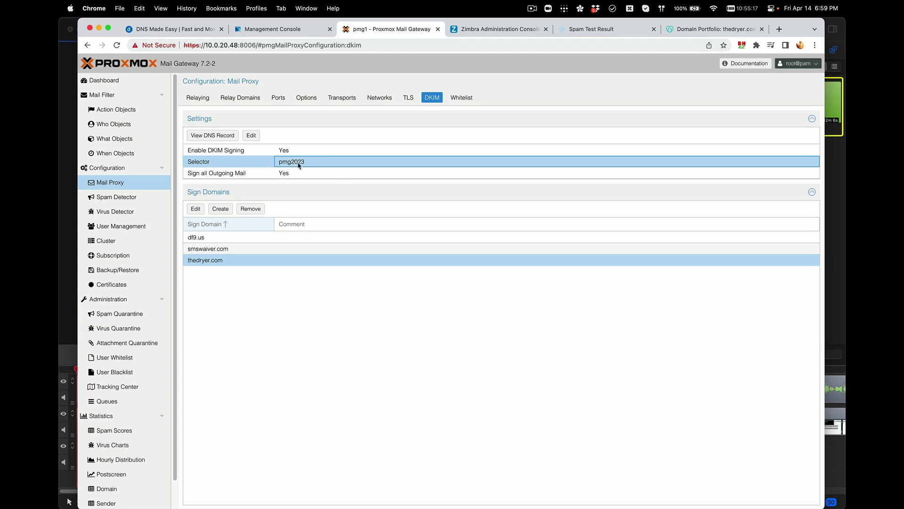
mouse_move(756, 499)
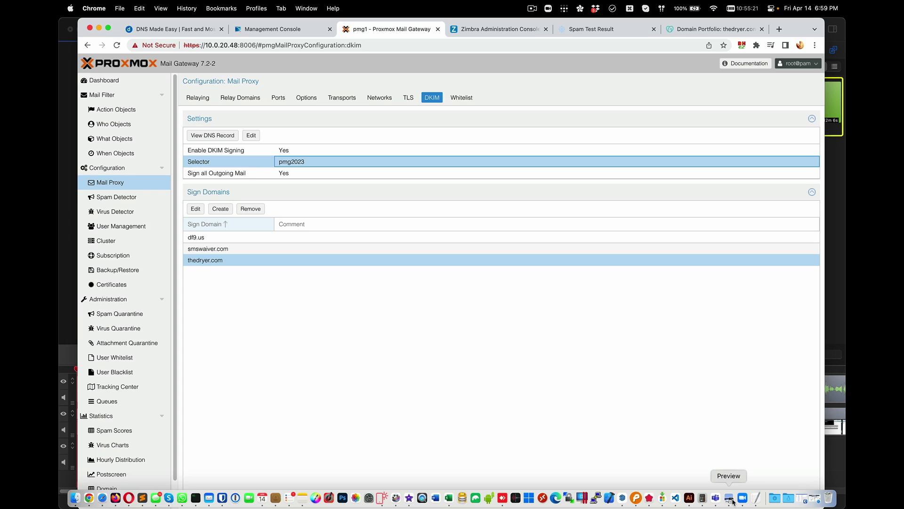
left_click(756, 498)
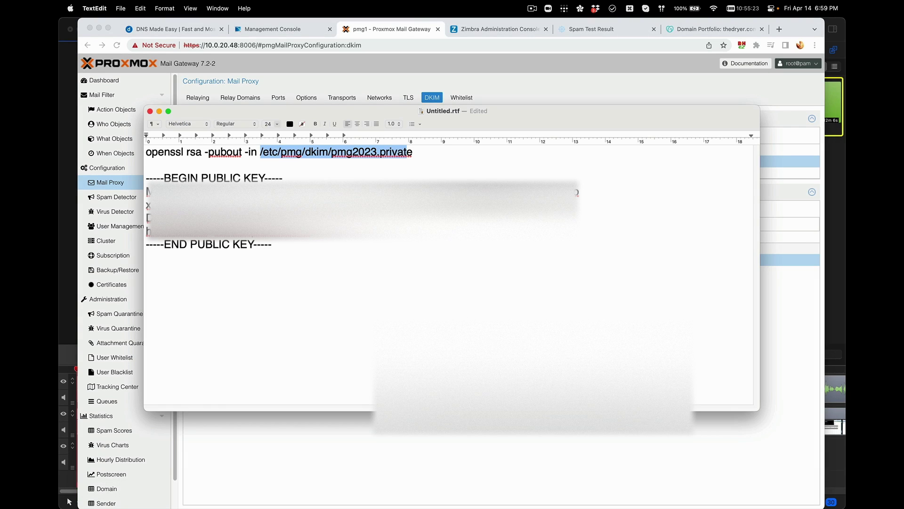
Step: Select the public key body in the TextEdit note, then return to GoDaddy's thedryer.com DNS records
key("Right")
key("shift+Down")
key("shift+Down")
key("shift+Down")
key("shift+Down")
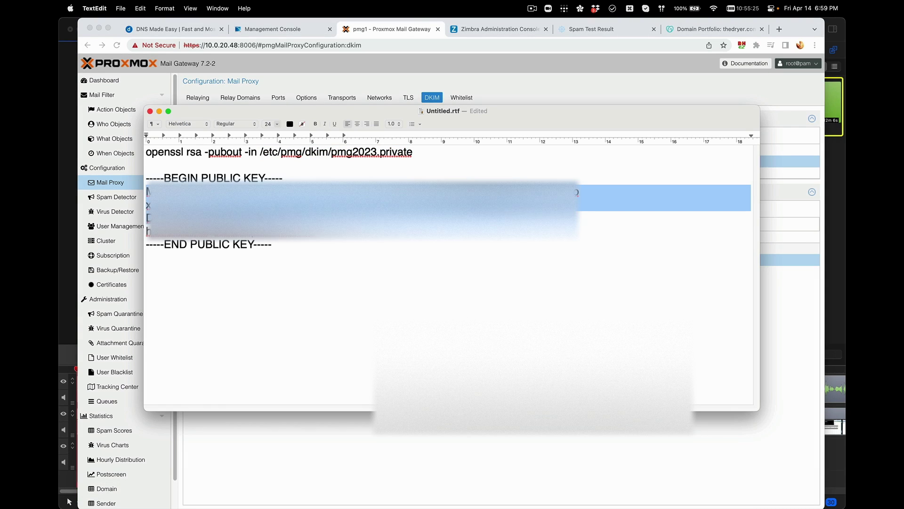
left_click(674, 29)
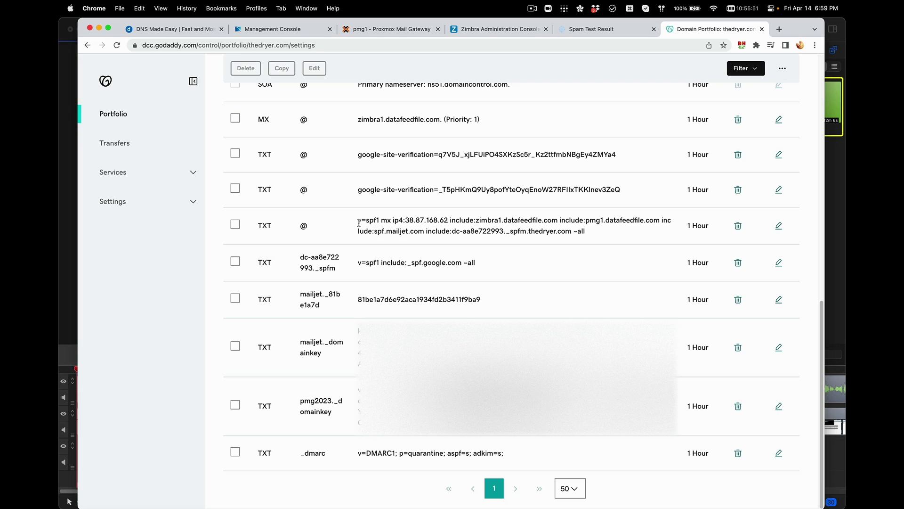
left_click_drag(359, 223, 586, 232)
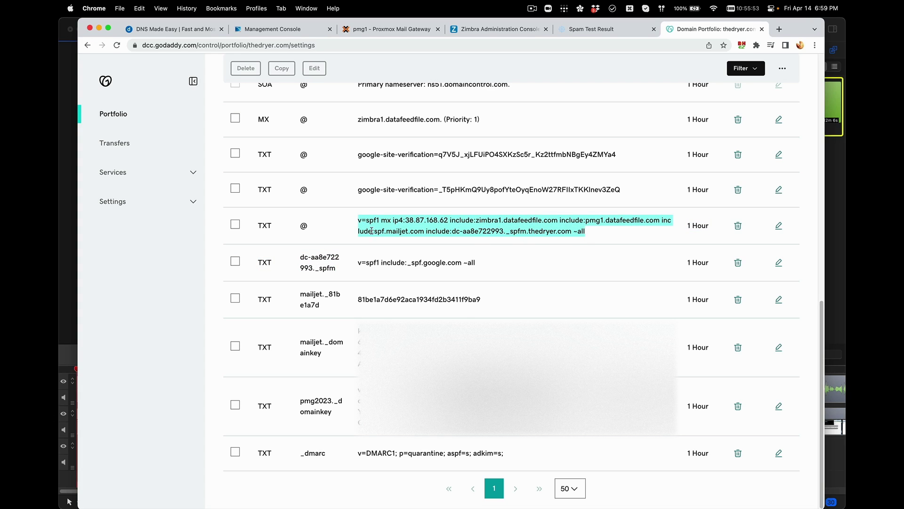
double_click(266, 226)
left_click(304, 226)
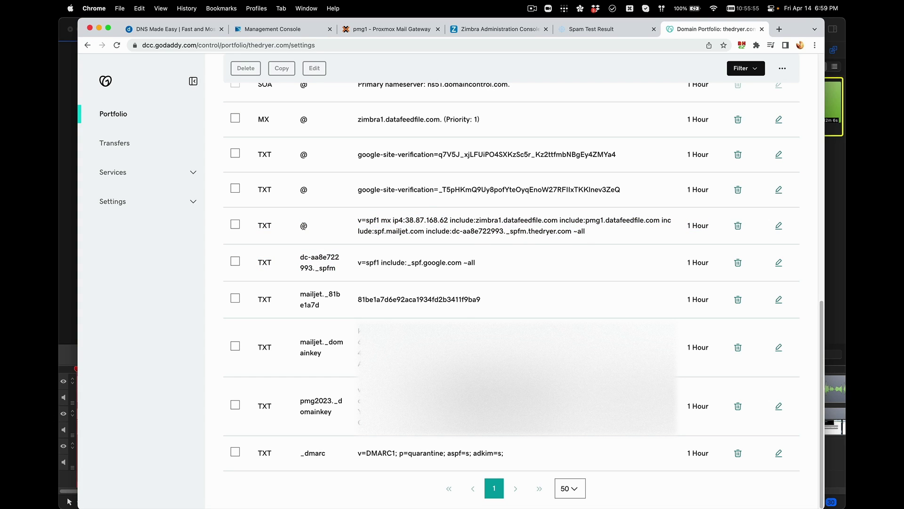
double_click(303, 226)
left_click_drag(358, 220, 379, 219)
double_click(387, 220)
left_click_drag(394, 220, 448, 218)
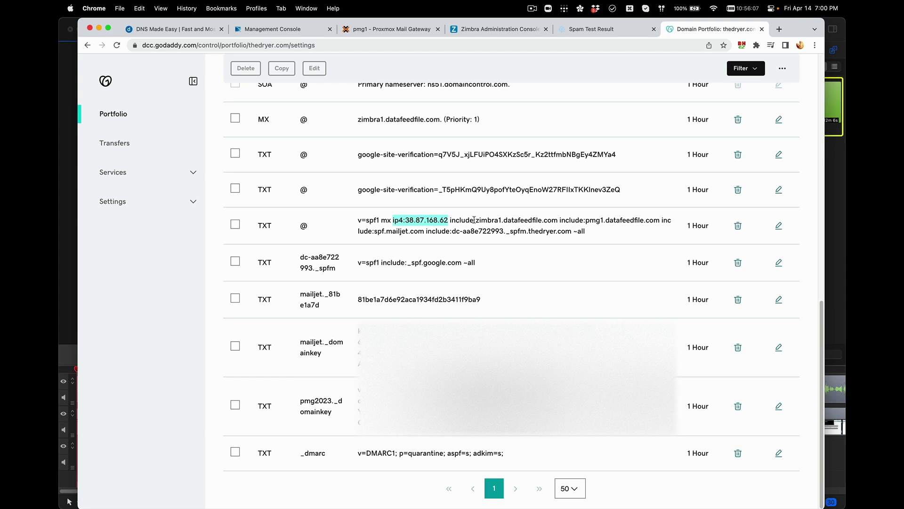
left_click_drag(475, 219, 559, 220)
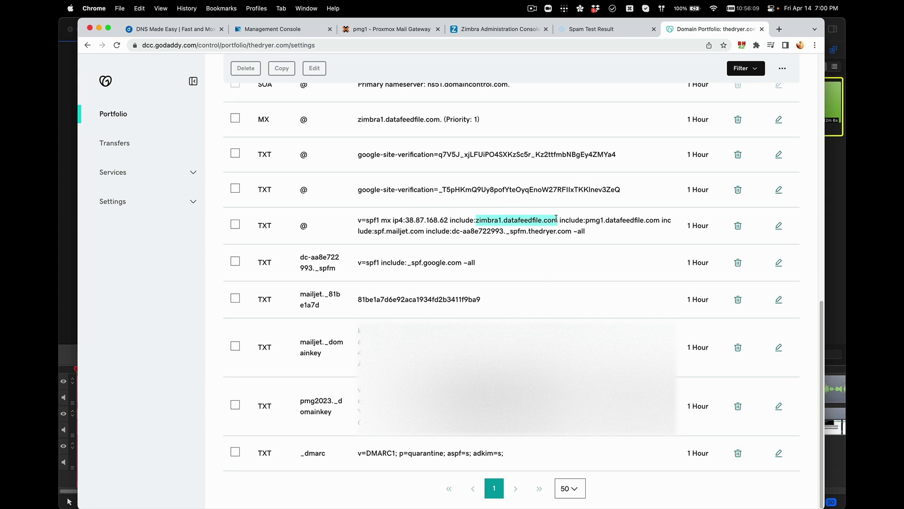
left_click(518, 249)
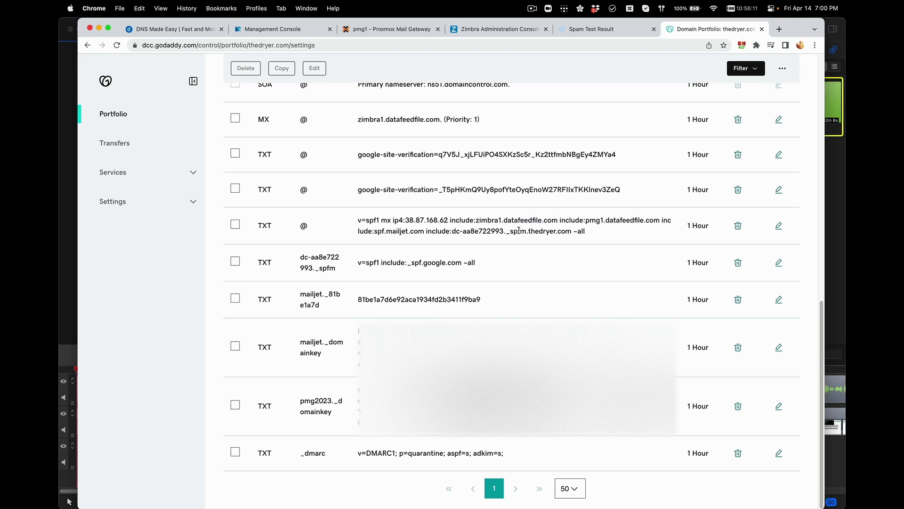
left_click_drag(585, 220, 602, 221)
left_click_drag(450, 220, 663, 218)
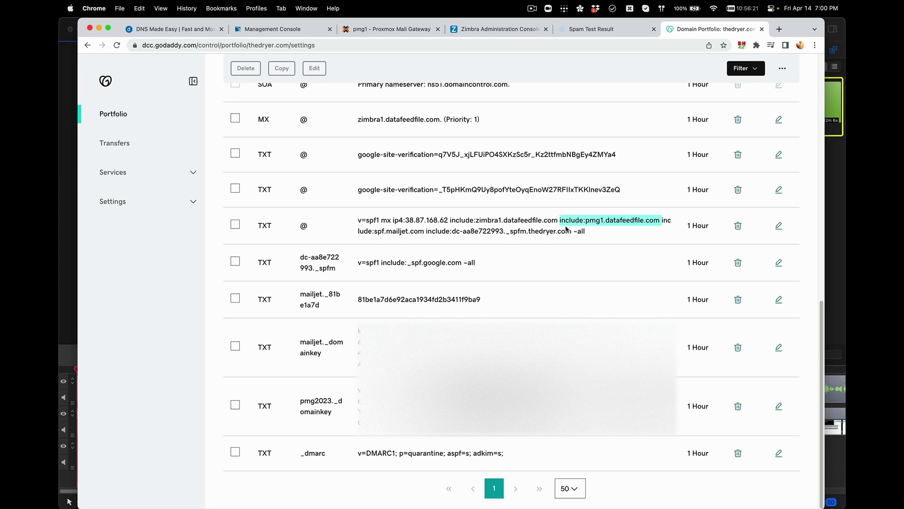
left_click(586, 219)
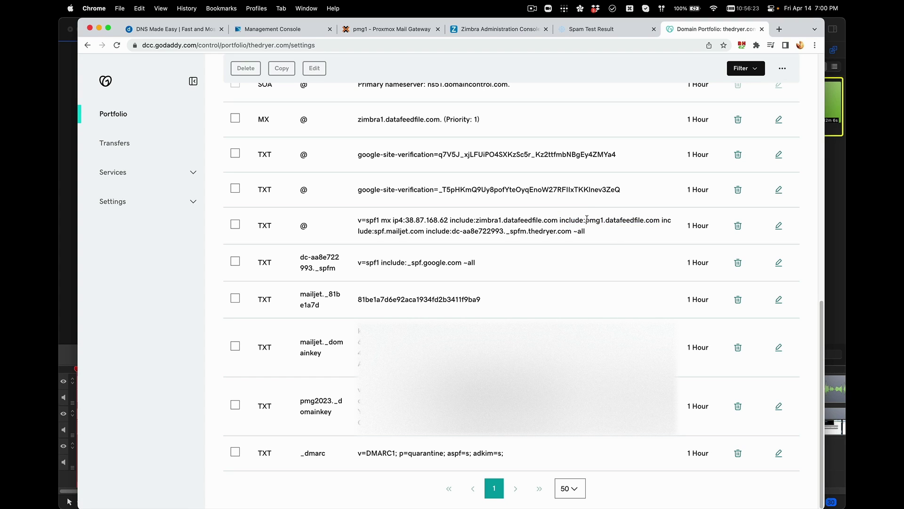
double_click(593, 220)
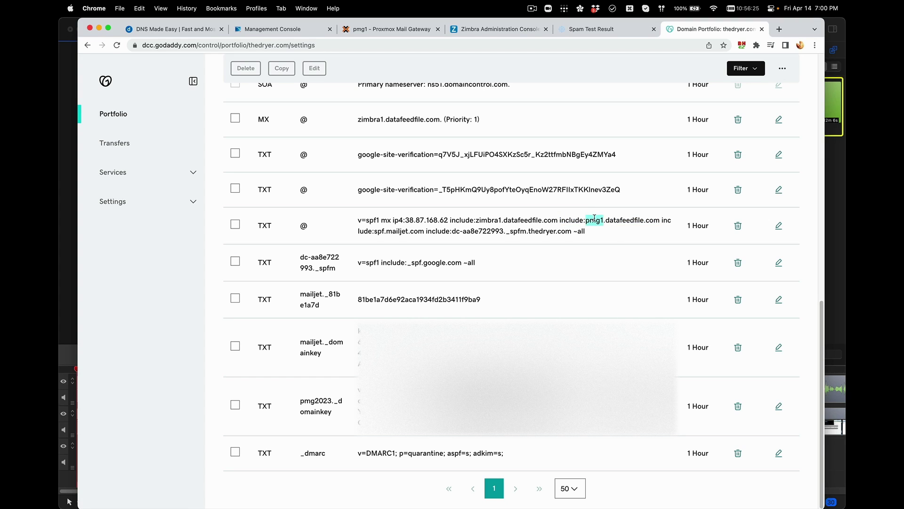
double_click(516, 220)
double_click(483, 220)
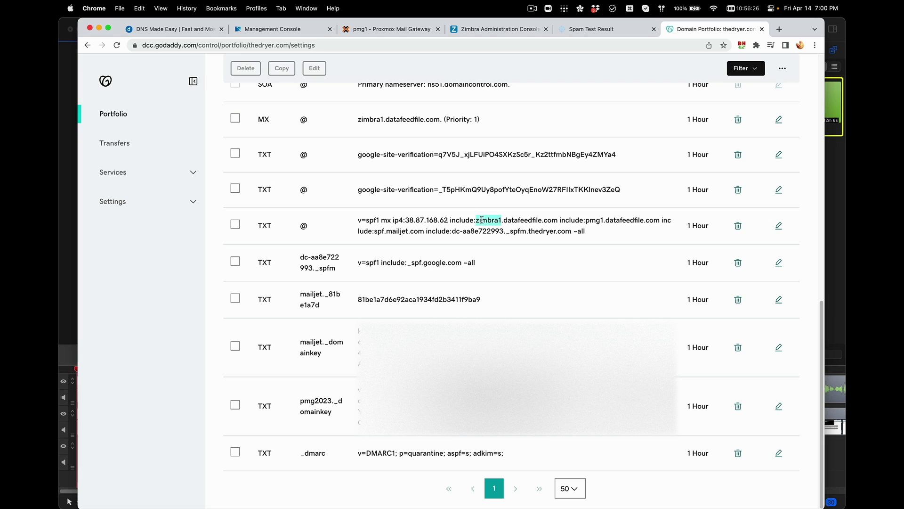
left_click(405, 219)
double_click(405, 219)
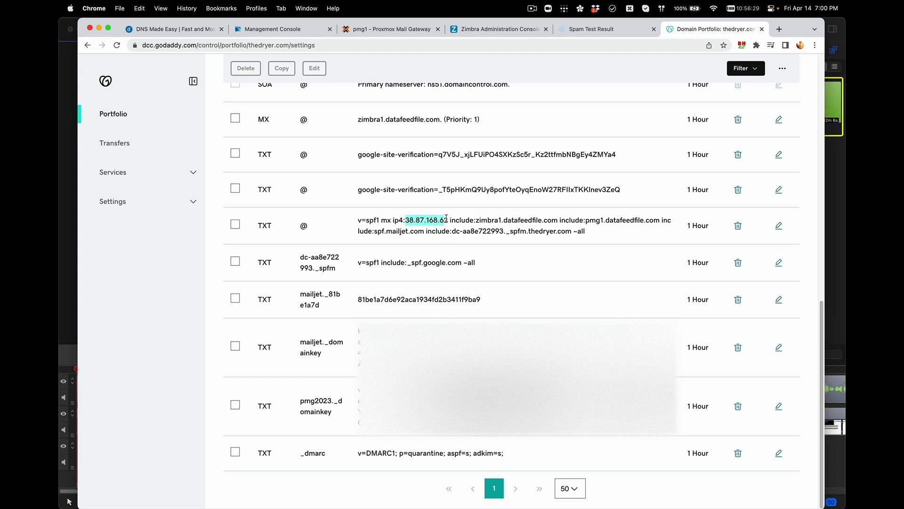
left_click(443, 249)
left_click_drag(375, 231, 425, 231)
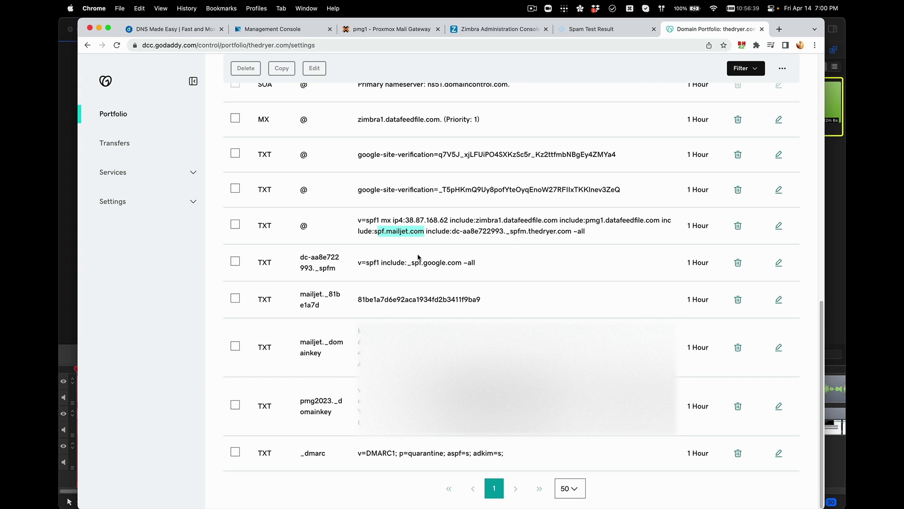
left_click(472, 230)
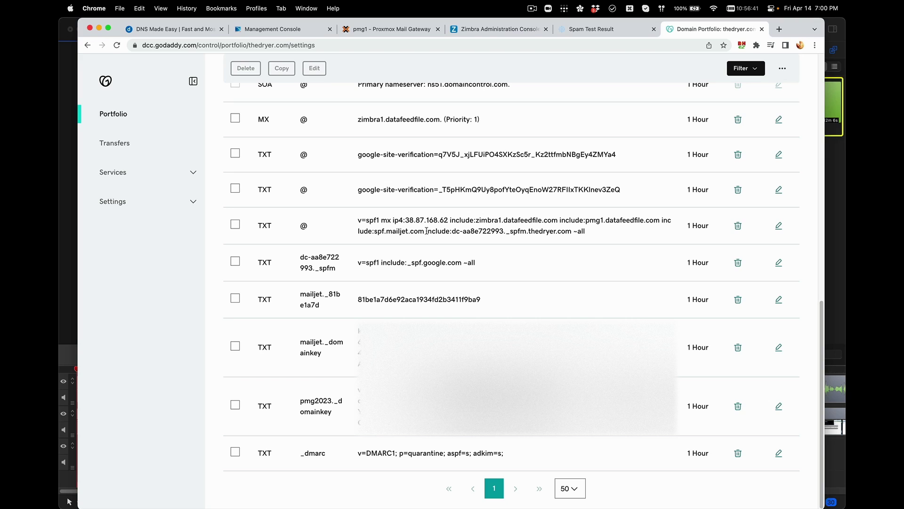
left_click_drag(426, 231, 570, 227)
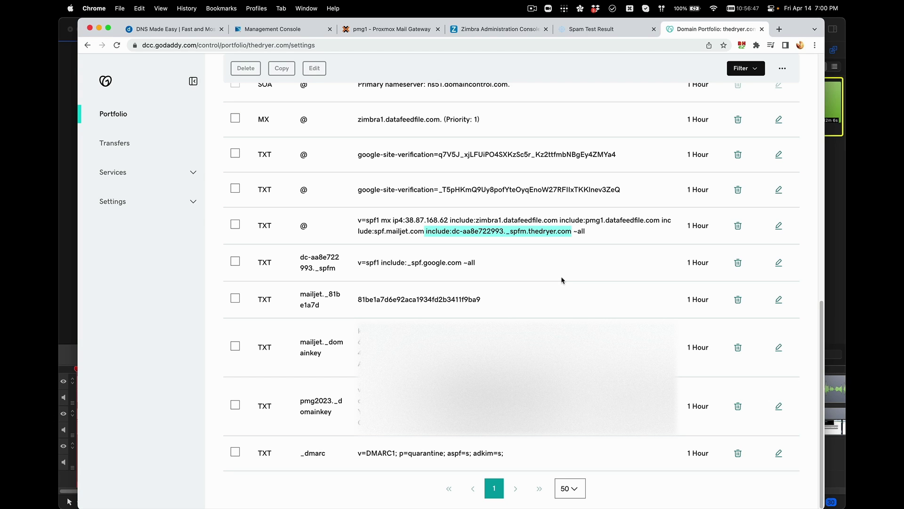
left_click(475, 241)
left_click_drag(426, 231, 571, 230)
left_click(498, 206)
left_click_drag(427, 231, 613, 236)
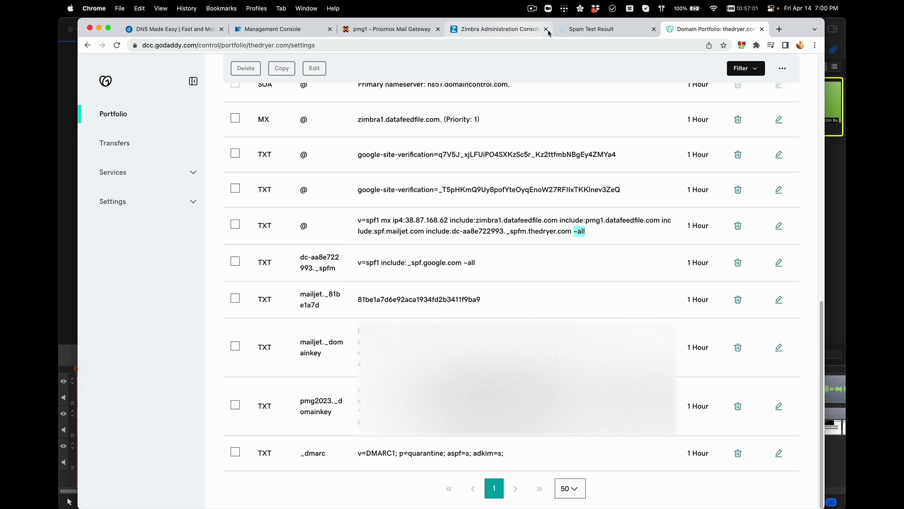
left_click(563, 30)
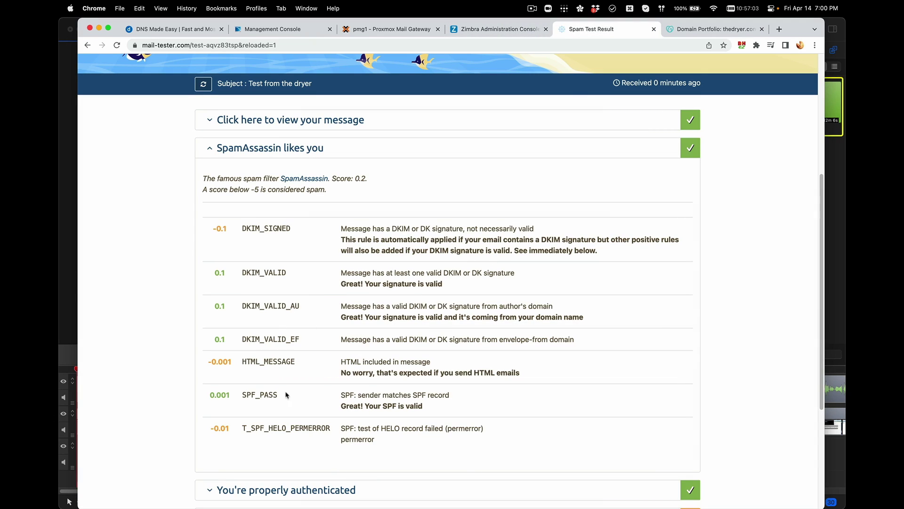
Step: Highlight the DKIM_SIGNED and SPF_PASS results and expand the 'You're properly authenticated' section
left_click_drag(243, 395, 407, 409)
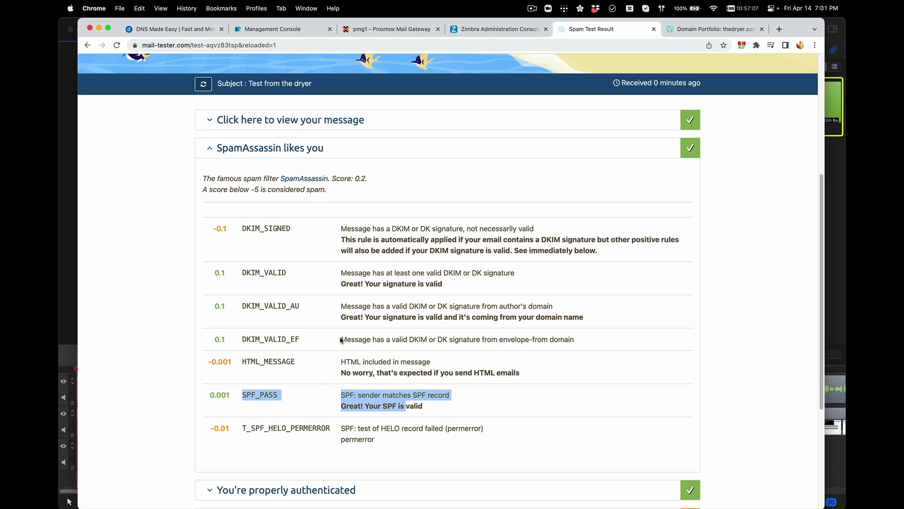
double_click(243, 229)
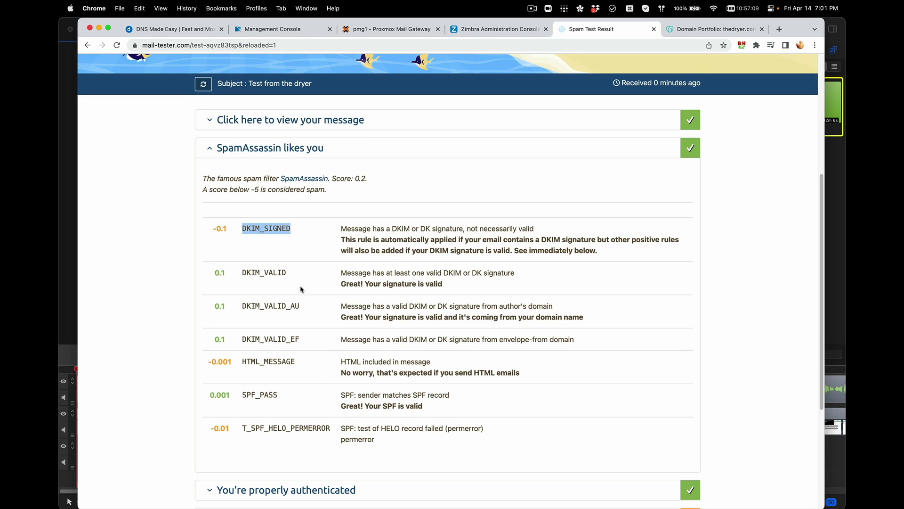
double_click(246, 395)
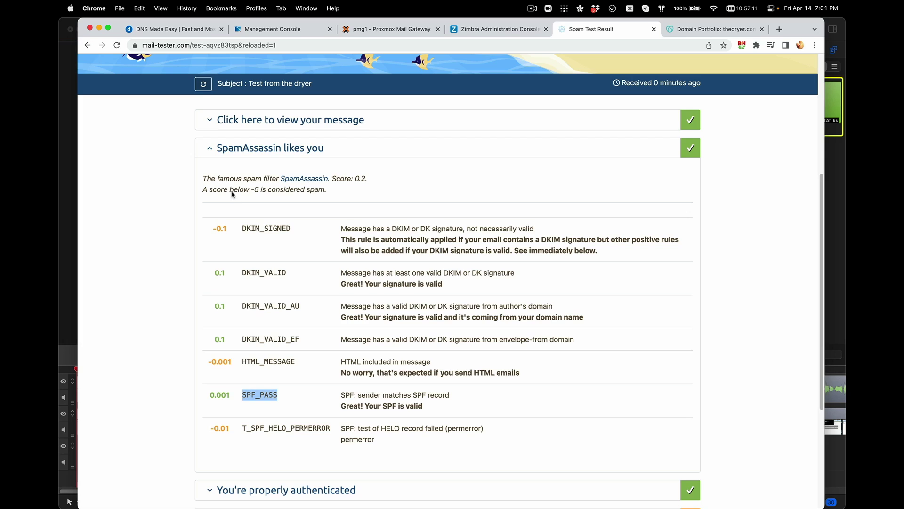
left_click(210, 149)
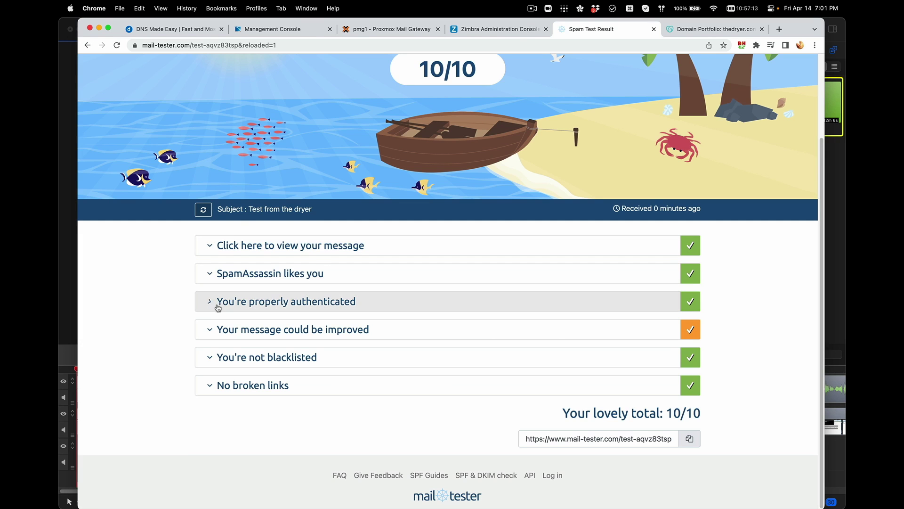
left_click(218, 304)
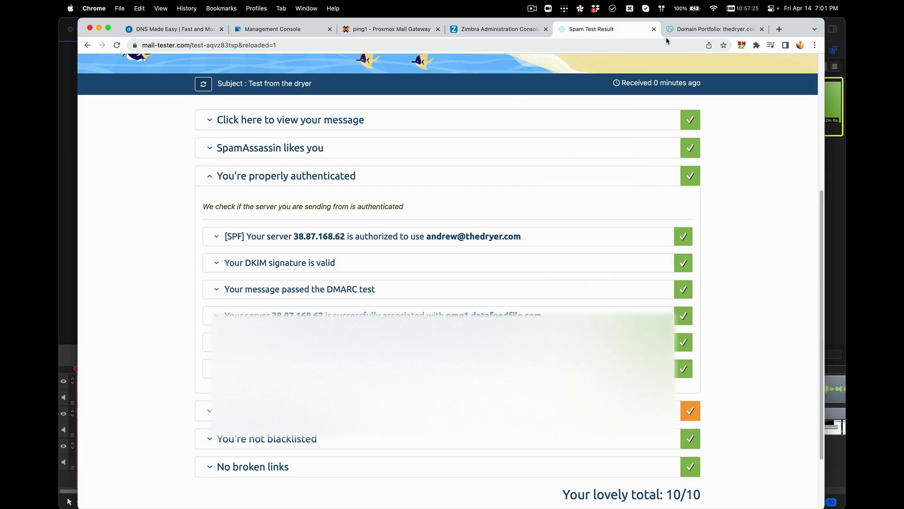
left_click(683, 29)
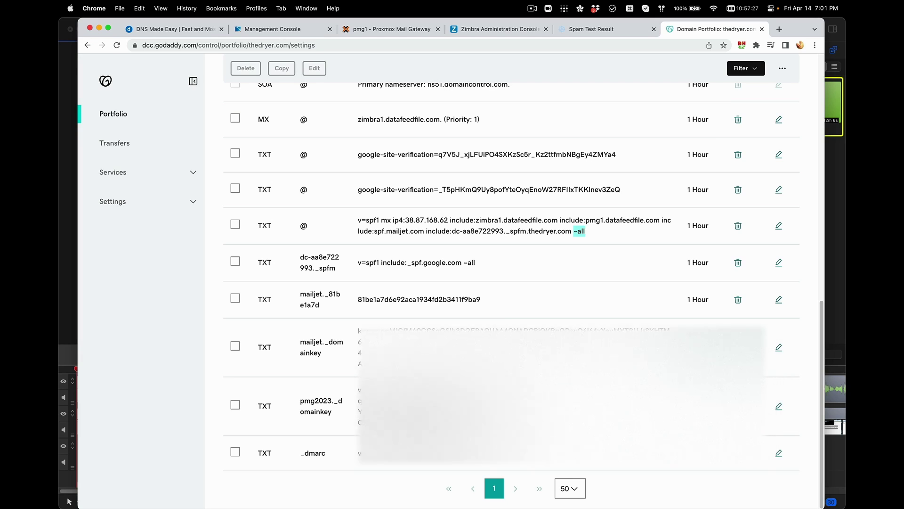
double_click(265, 453)
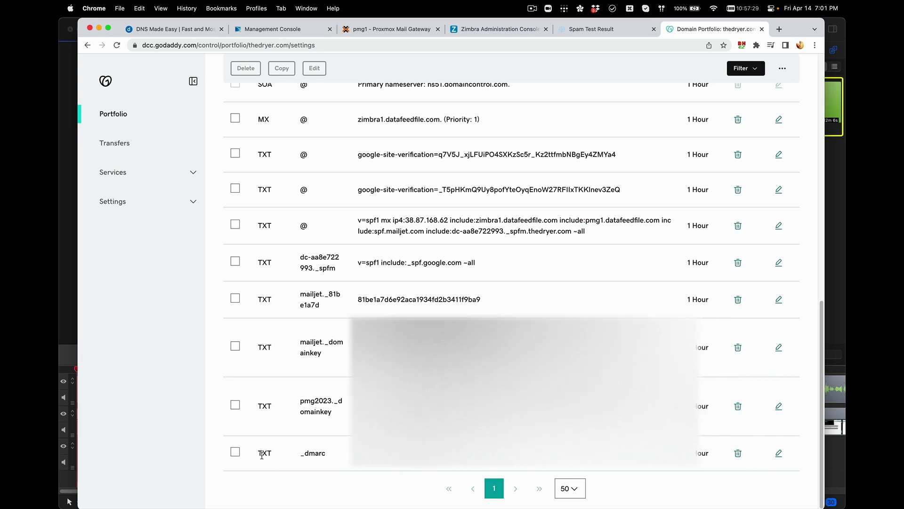
double_click(304, 453)
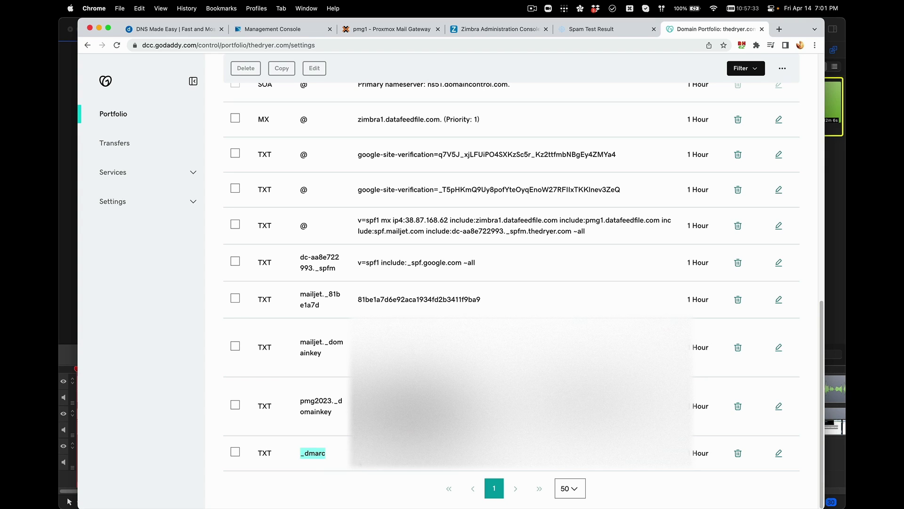
left_click(360, 469)
Step: Return to the Mail-tester report, collapse the authentication and improvement sections, and scroll to the 10/10 score
left_click(413, 29)
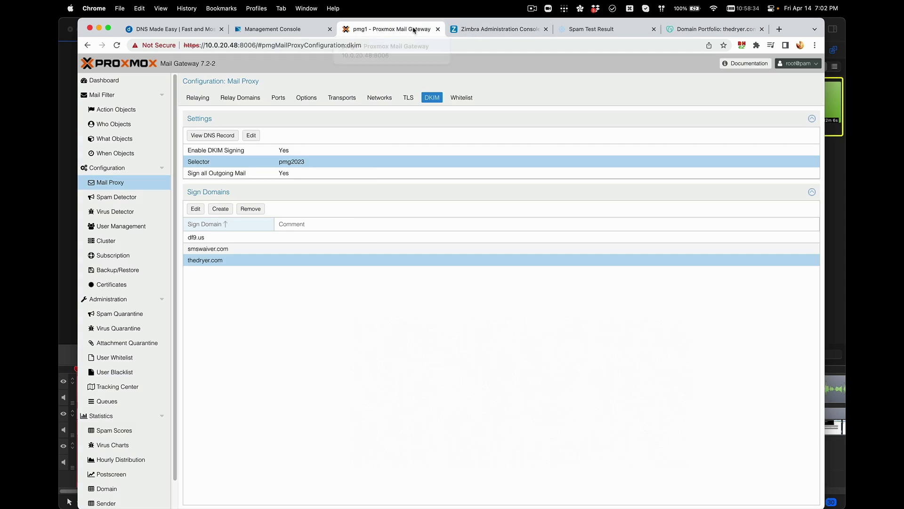
left_click(471, 29)
left_click(565, 30)
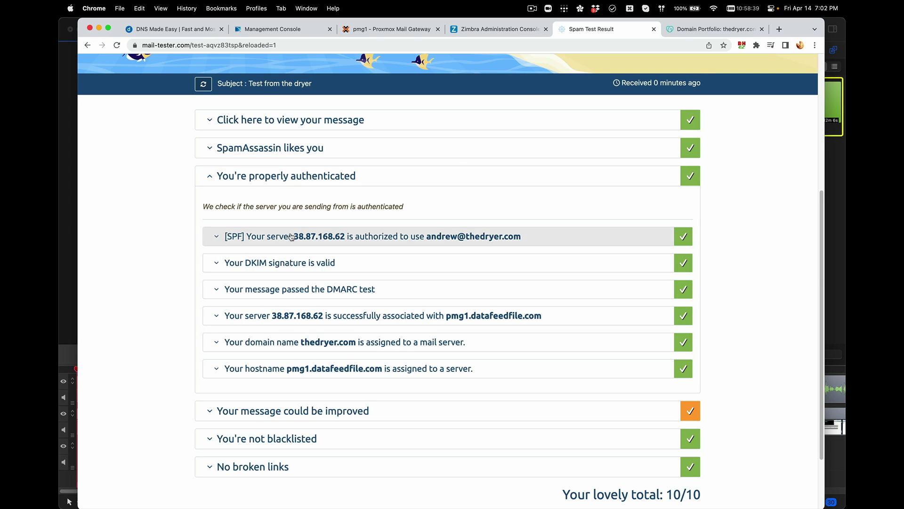
left_click(209, 178)
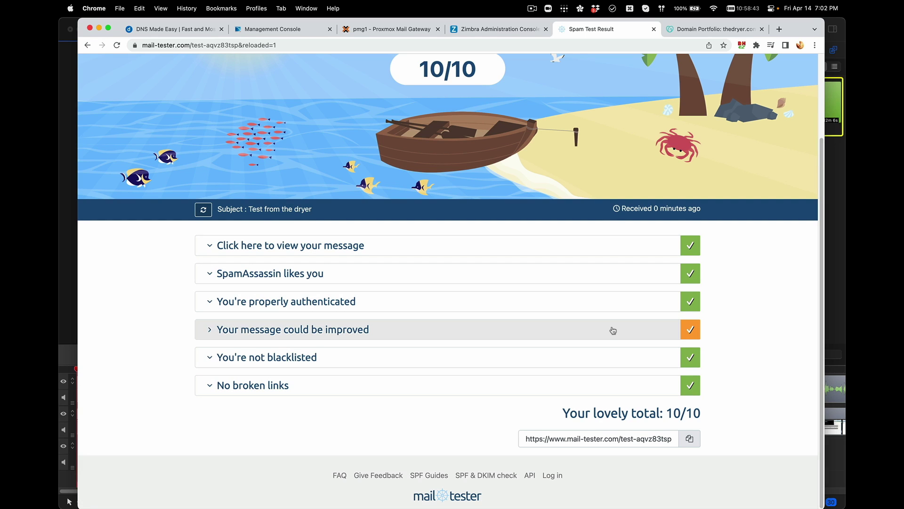
left_click(202, 330)
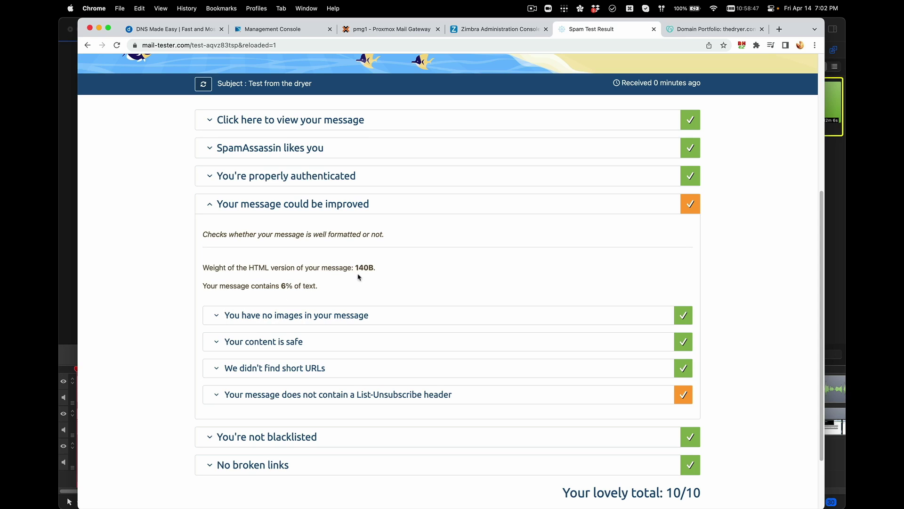
scroll(370, 282, "up", 4)
scroll(371, 283, "down", 5)
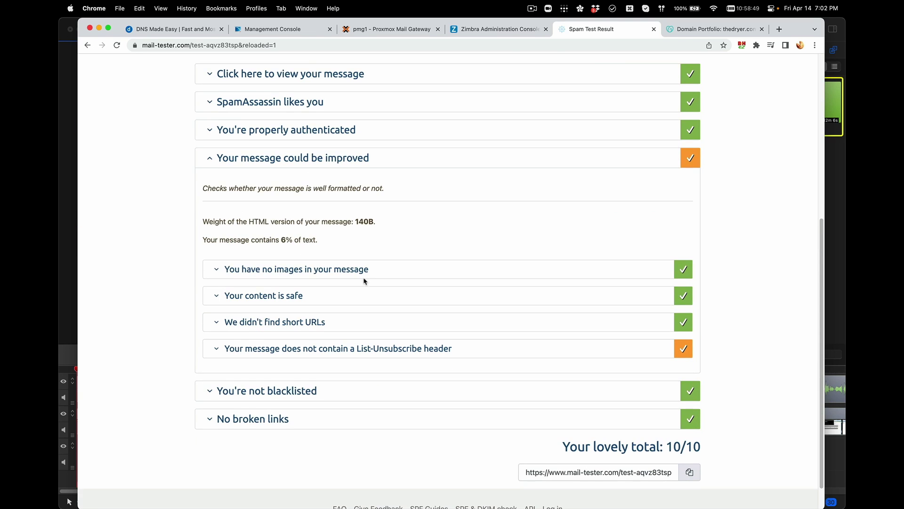
scroll(330, 255, "up", 4)
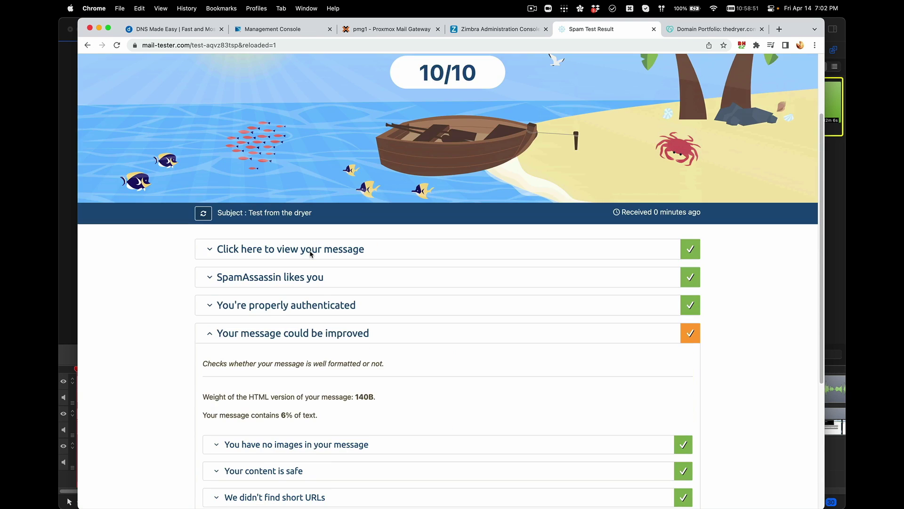
left_click(212, 341)
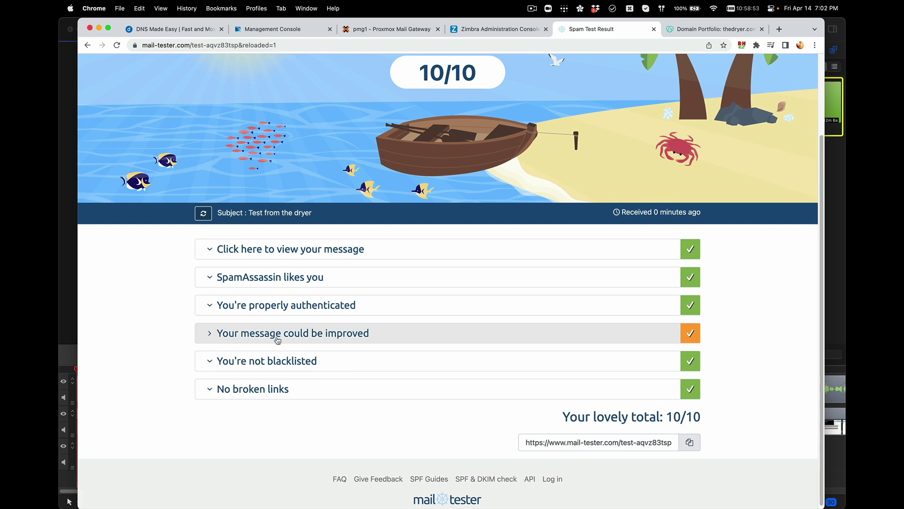
scroll(442, 264, "up", 1)
scroll(454, 272, "up", 1)
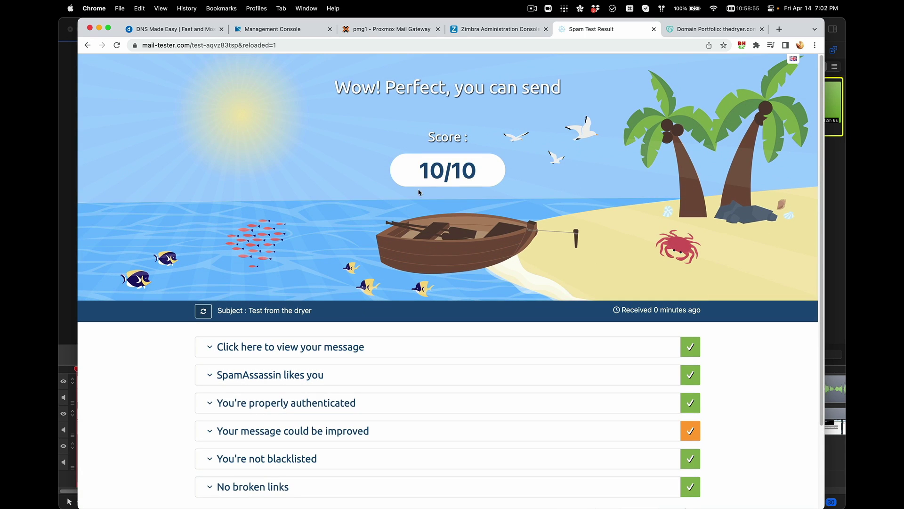